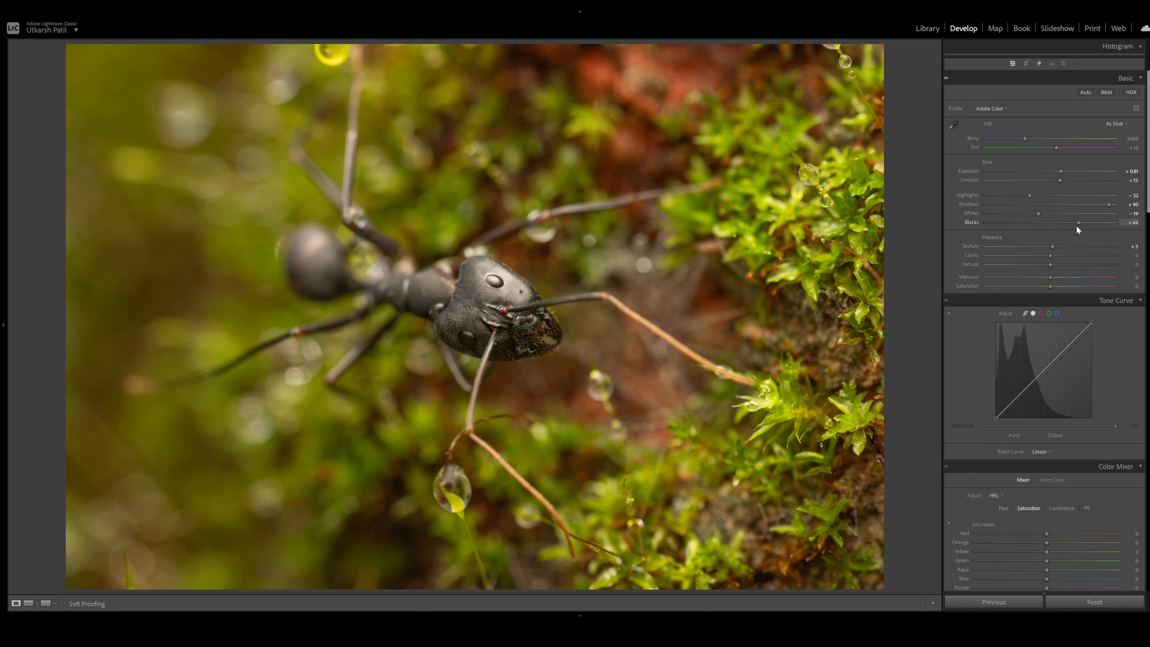
Set the photo's Blacks to +44 and inspect the ant's head up close.
{"action": "left_click", "coordinate": [1078, 226]}
{"action": "left_click", "coordinate": [499, 313]}
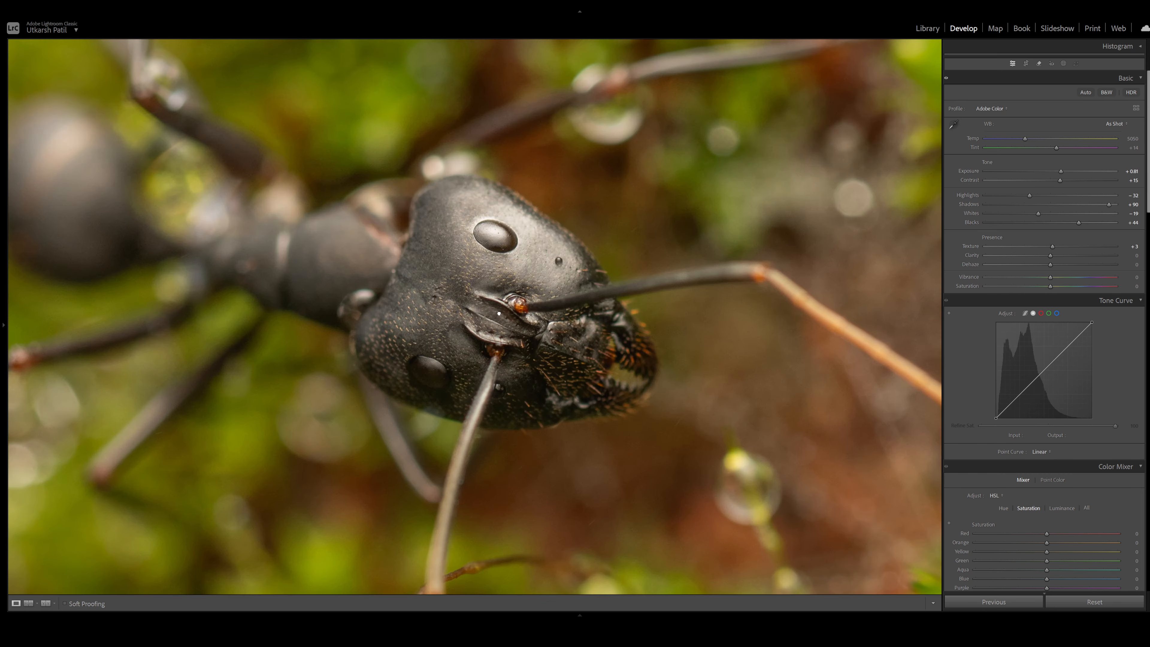
{"action": "left_click", "coordinate": [499, 312]}
Create an object selection mask by brushing over the ant's head.
{"action": "left_click", "coordinate": [1063, 63]}
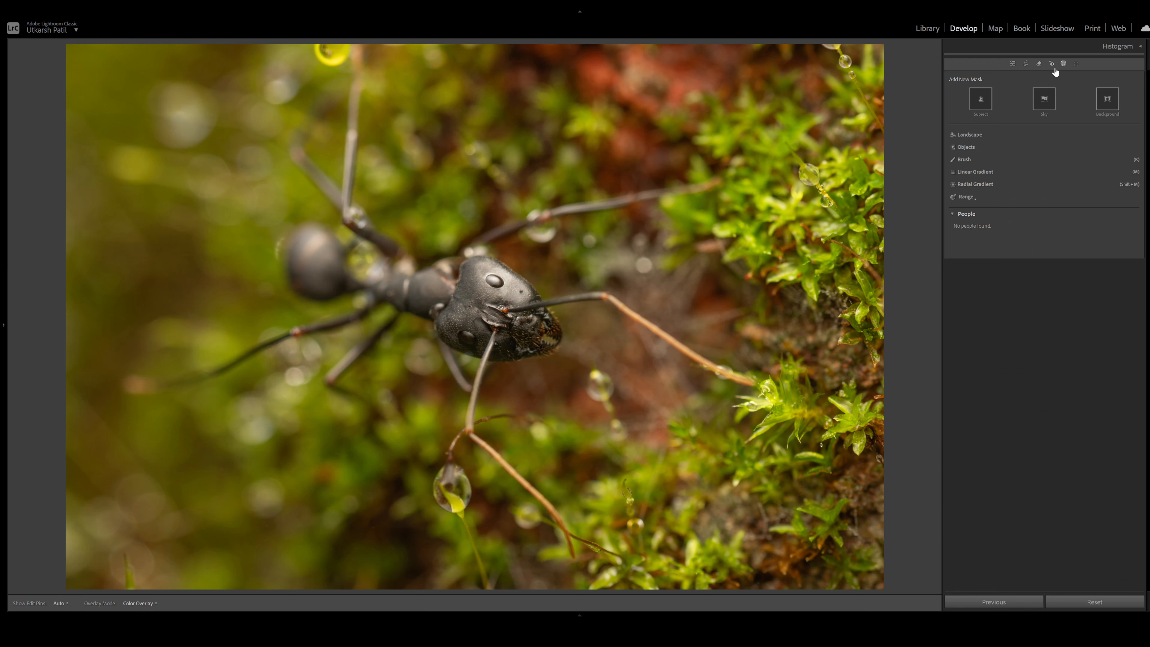
{"action": "left_click", "coordinate": [970, 146]}
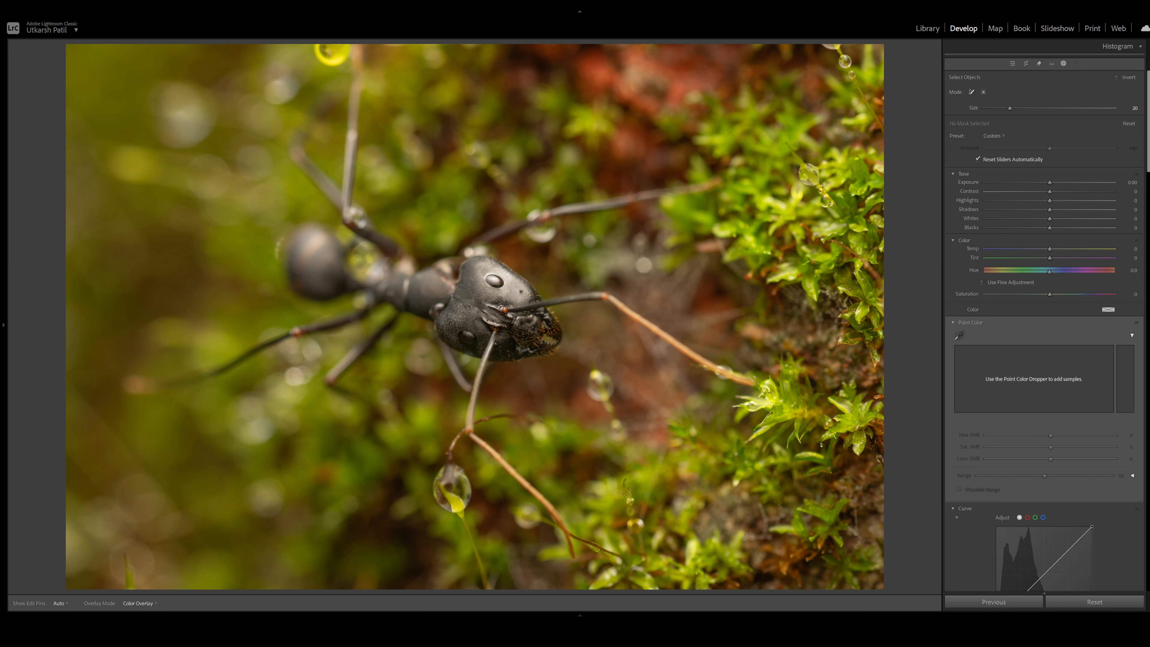
{"action": "mouse_move", "coordinate": [452, 272]}
{"action": "left_mouse_down"}
{"action": "mouse_move", "coordinate": [466, 278]}
{"action": "mouse_move", "coordinate": [448, 317]}
{"action": "mouse_move", "coordinate": [543, 319]}
{"action": "mouse_move", "coordinate": [454, 320]}
{"action": "mouse_move", "coordinate": [498, 325]}
{"action": "left_mouse_up"}
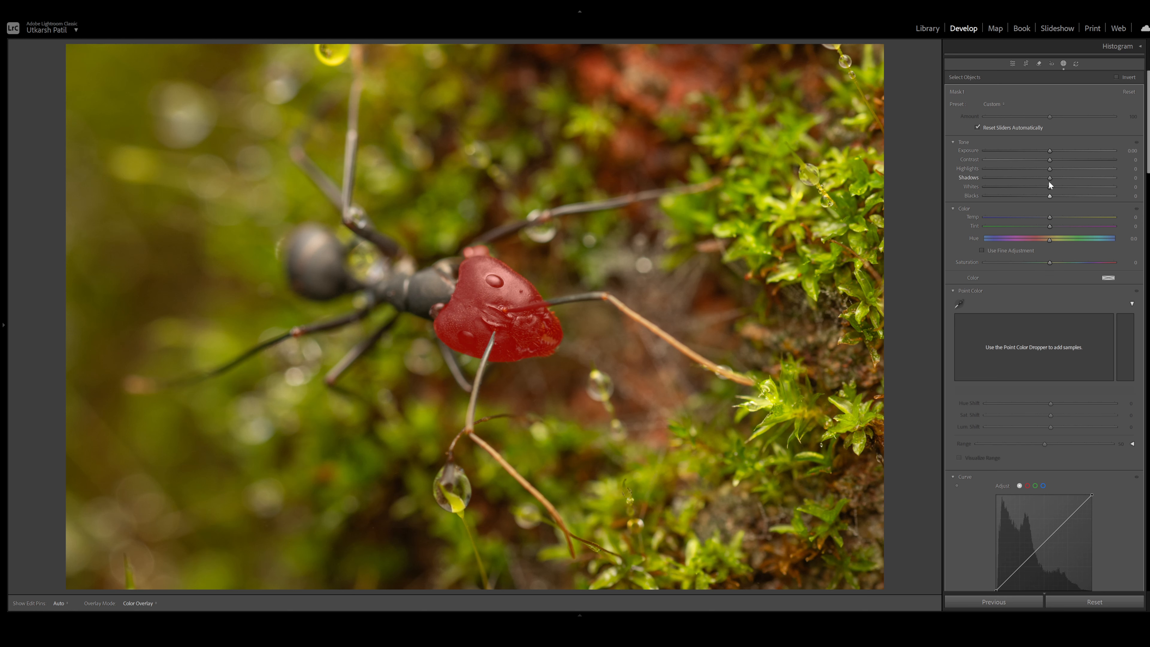
On the head mask, set Contrast to 26, Highlights to −27 and Shadows to 99, and lower Blacks slightly.
{"action": "left_click_drag", "start_coordinate": [1050, 168], "coordinate": [1037, 177]}
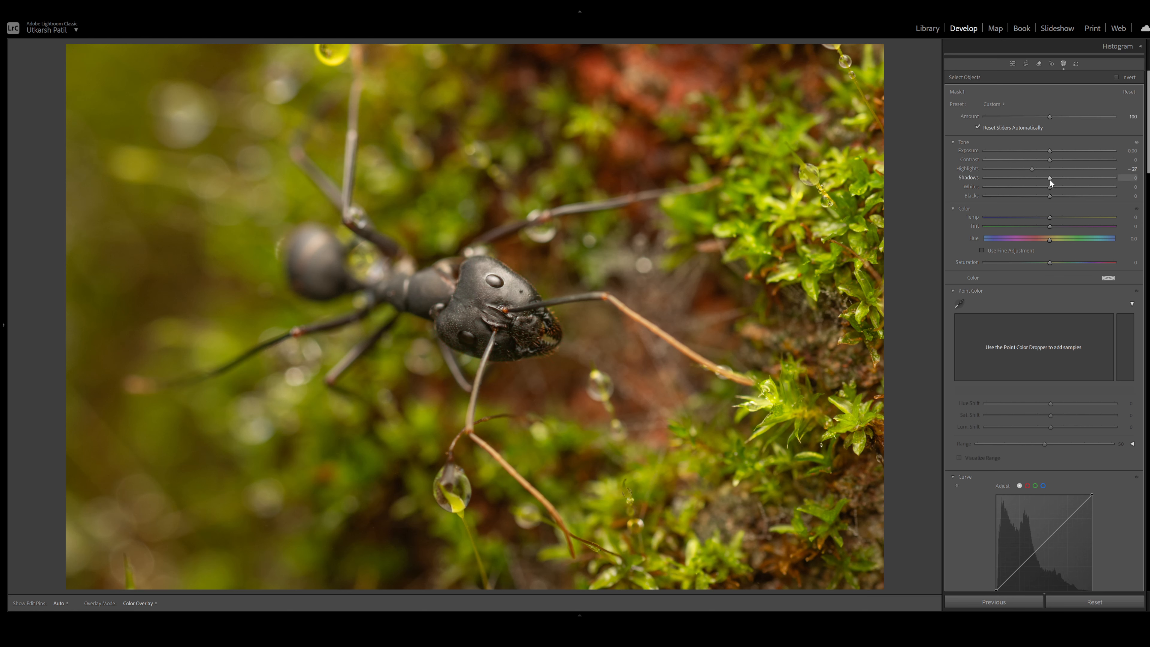
{"action": "left_click_drag", "start_coordinate": [1107, 180], "coordinate": [1113, 181]}
{"action": "mouse_move", "coordinate": [1048, 196]}
{"action": "left_mouse_down"}
{"action": "mouse_move", "coordinate": [1076, 197]}
{"action": "mouse_move", "coordinate": [1048, 196]}
{"action": "mouse_move", "coordinate": [1058, 203]}
{"action": "left_mouse_up"}
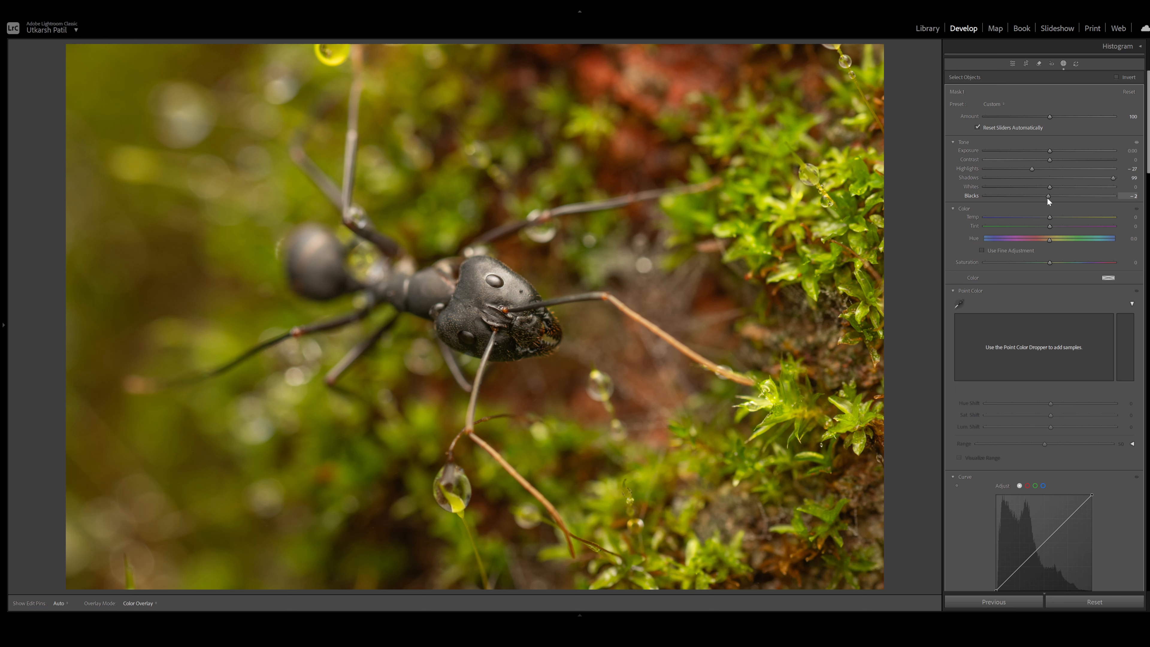
{"action": "left_click_drag", "start_coordinate": [1049, 161], "coordinate": [1066, 164]}
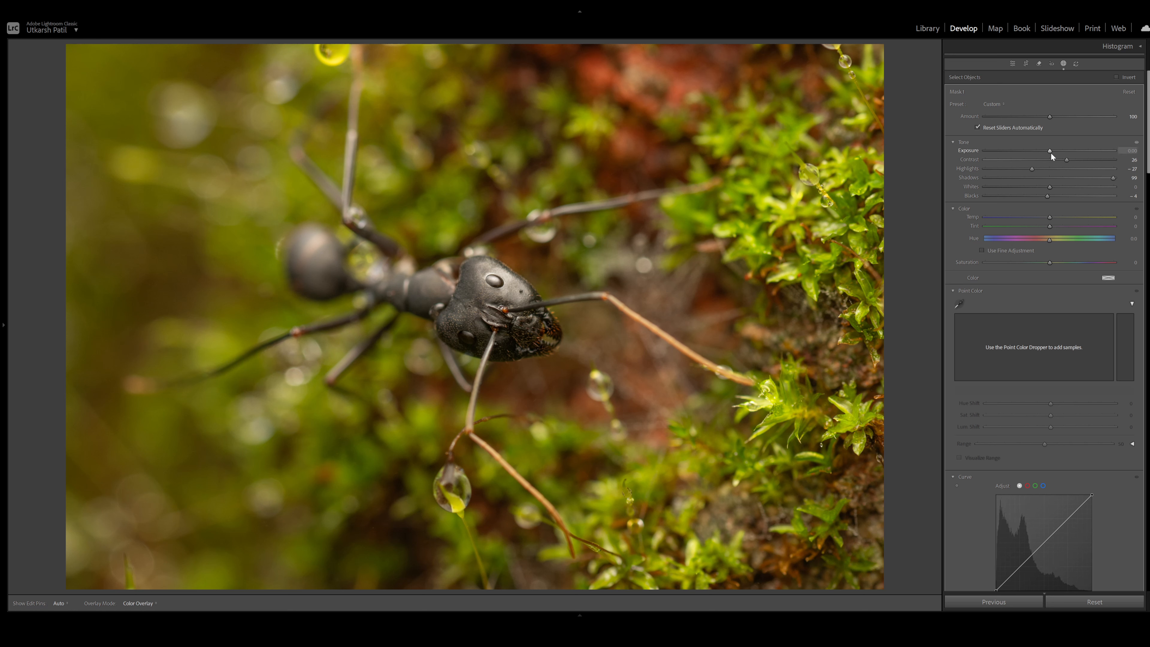
{"action": "mouse_move", "coordinate": [1032, 169]}
{"action": "left_mouse_down"}
{"action": "mouse_move", "coordinate": [1047, 171]}
{"action": "mouse_move", "coordinate": [1032, 168]}
{"action": "left_mouse_up"}
Set the head mask's Texture to 34 and Clarity to 20, and return to the global adjustments.
{"action": "scroll", "coordinate": [1037, 266], "scroll_direction": "down", "scroll_amount": 5}
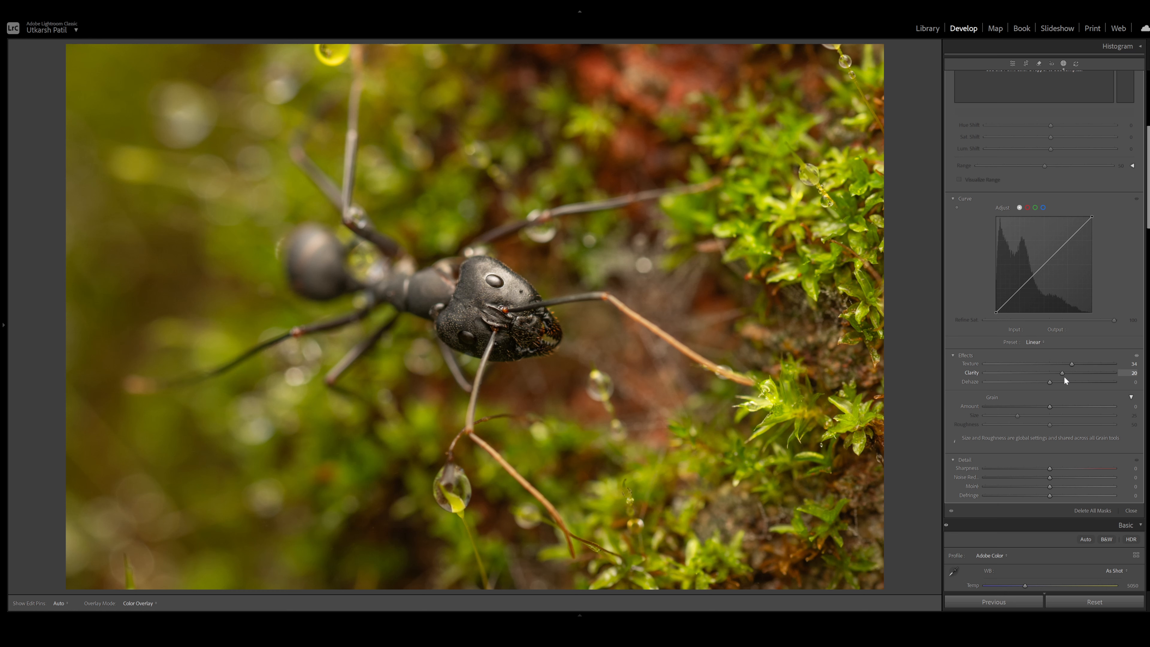
{"action": "left_click_drag", "start_coordinate": [1064, 377], "coordinate": [1064, 376]}
{"action": "left_click", "coordinate": [1011, 65]}
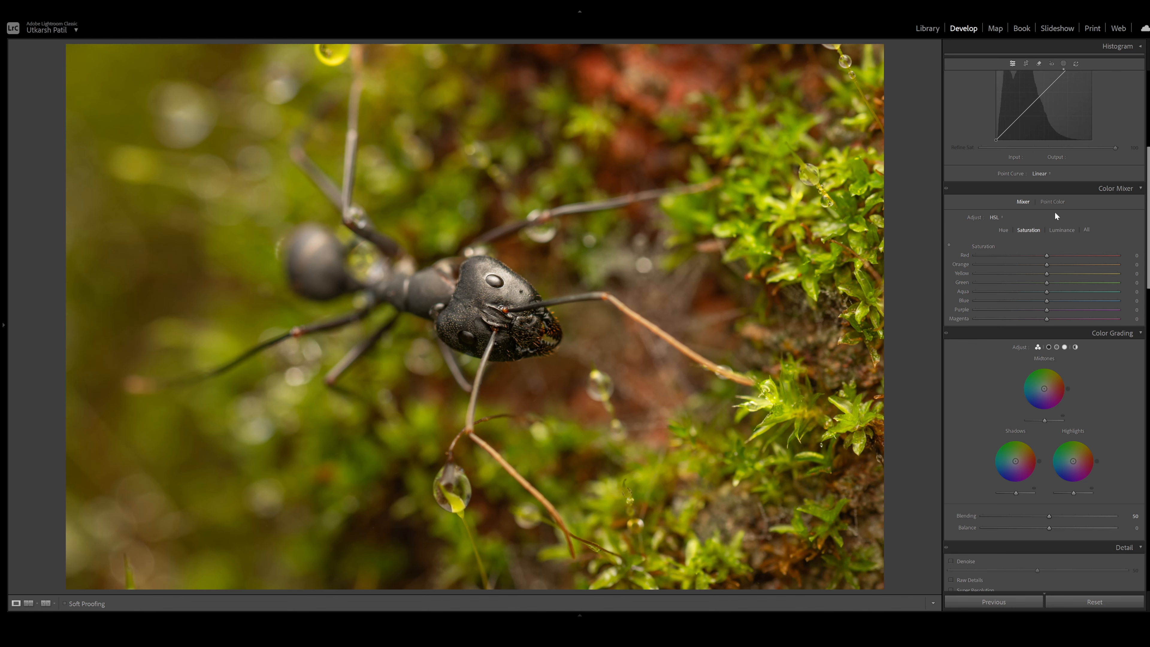
Set the photo's Dehaze to +3 and Vibrance to +20, and cool the white balance Temp to 4884.
{"action": "scroll", "coordinate": [1055, 211], "scroll_direction": "up", "scroll_amount": 6}
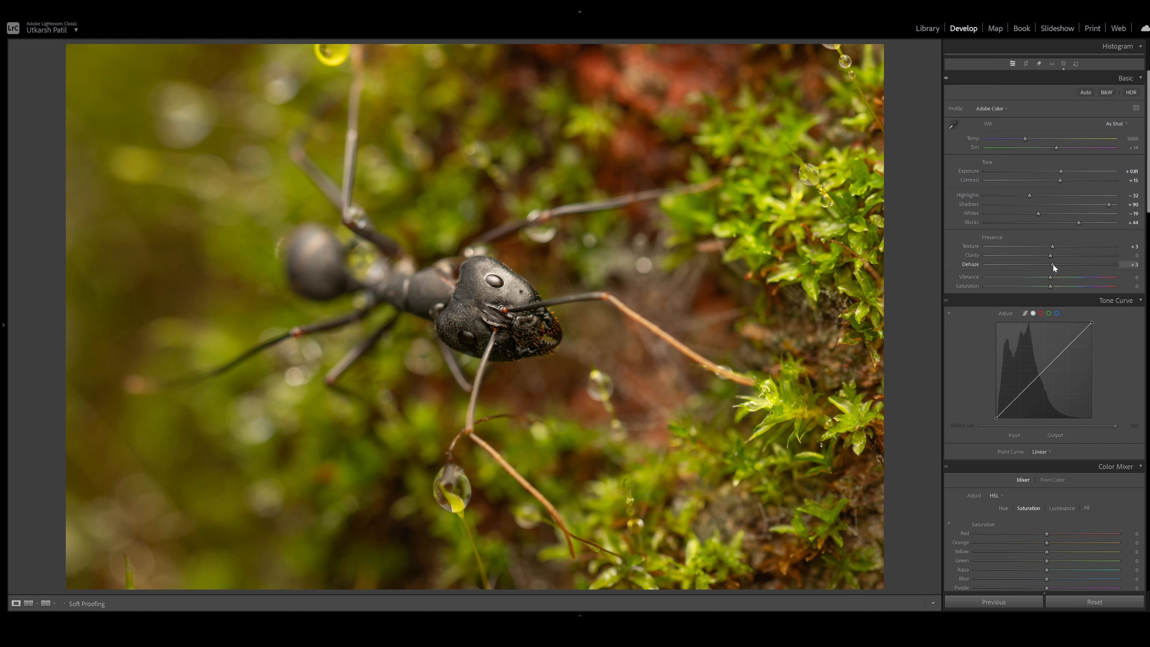
{"action": "scroll", "coordinate": [1070, 280], "scroll_direction": "down", "scroll_amount": 3}
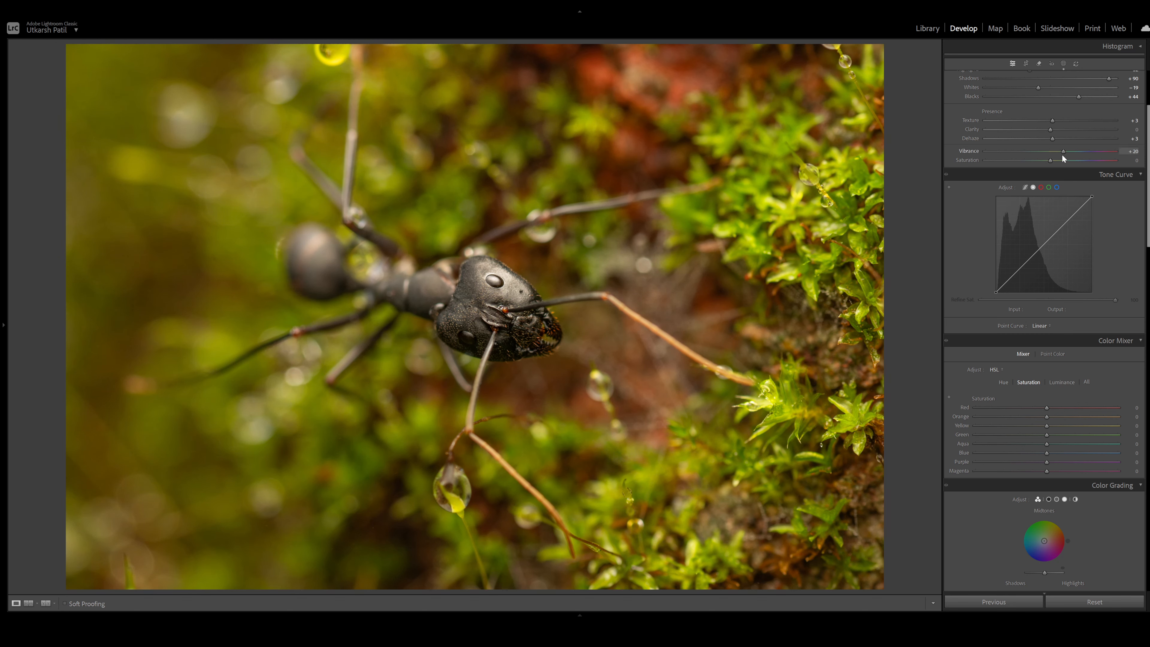
{"action": "scroll", "coordinate": [1062, 153], "scroll_direction": "up", "scroll_amount": 3}
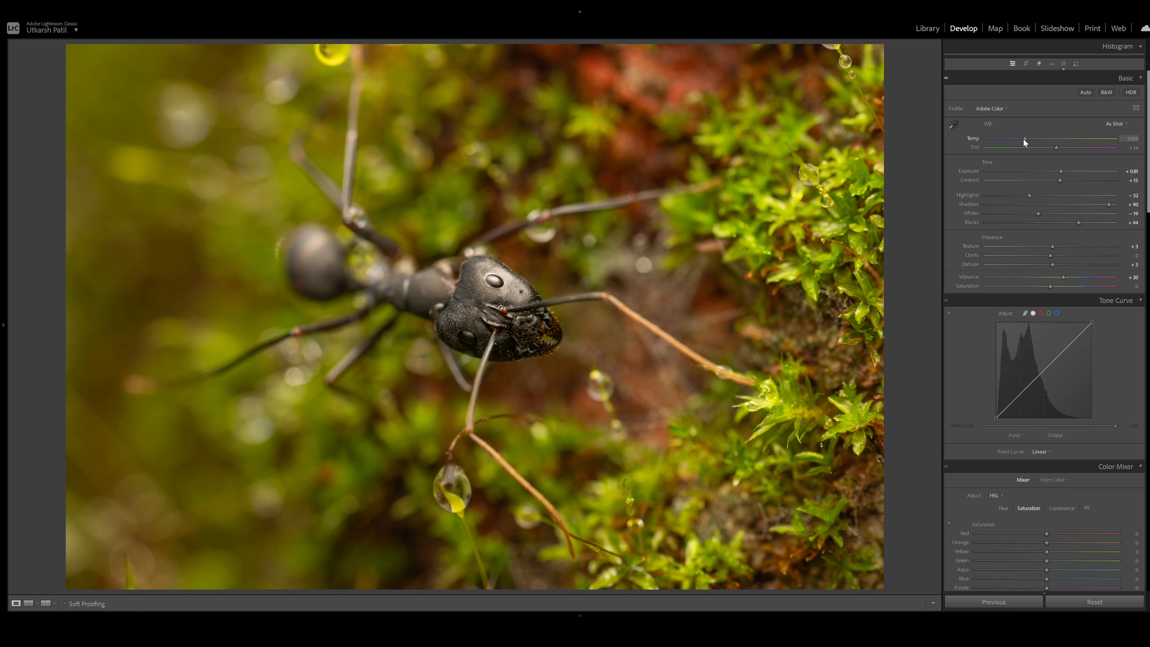
{"action": "left_click_drag", "start_coordinate": [1024, 140], "coordinate": [1020, 140]}
Lower the green and yellow luminance in the Color Mixer and raise the sharpening Masking to about 80.
{"action": "scroll", "coordinate": [1020, 258], "scroll_direction": "down", "scroll_amount": 6}
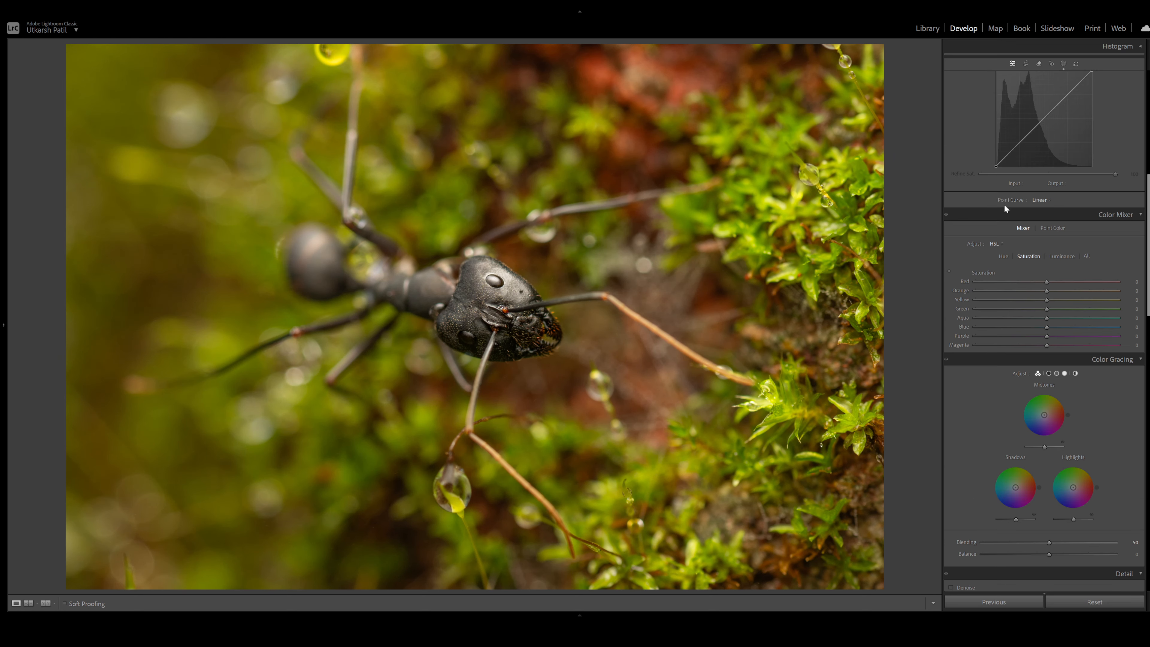
{"action": "scroll", "coordinate": [1004, 204], "scroll_direction": "down", "scroll_amount": 3}
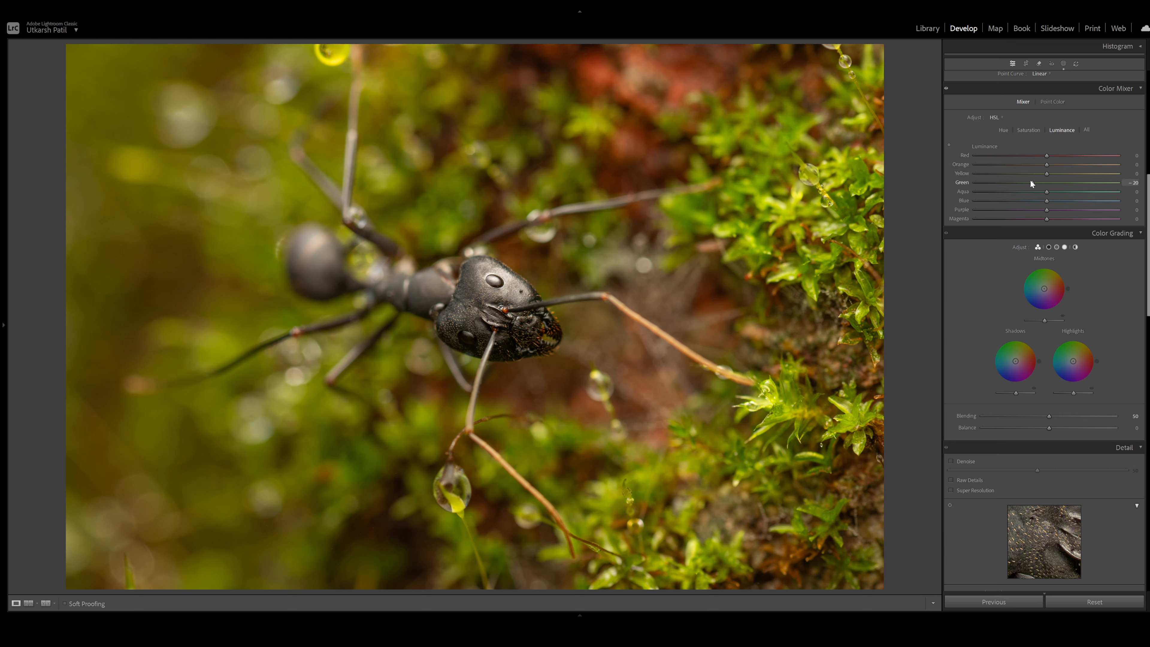
{"action": "mouse_move", "coordinate": [1030, 182]}
{"action": "left_mouse_down"}
{"action": "mouse_move", "coordinate": [1005, 184]}
{"action": "mouse_move", "coordinate": [1024, 188]}
{"action": "mouse_move", "coordinate": [1038, 174]}
{"action": "left_mouse_up"}
{"action": "scroll", "coordinate": [1009, 267], "scroll_direction": "down", "scroll_amount": 5}
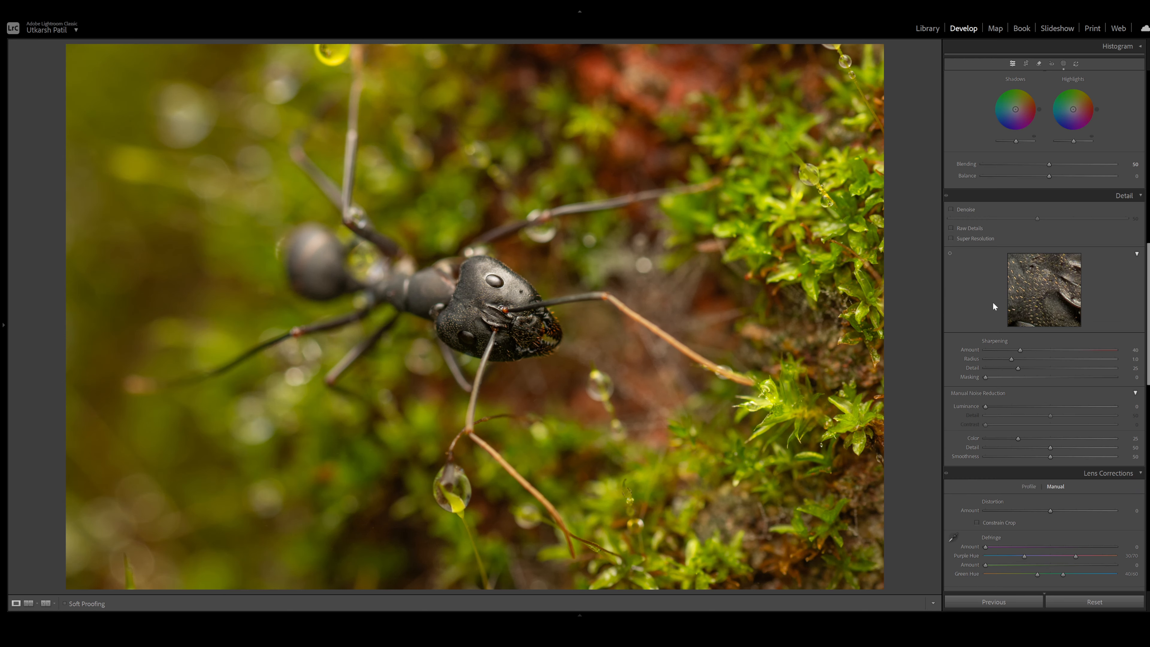
{"action": "left_click_drag", "start_coordinate": [985, 377], "coordinate": [1089, 384]}
Add a dark post-crop vignette with Amount −22 and Midpoint 22.
{"action": "scroll", "coordinate": [1061, 316], "scroll_direction": "down", "scroll_amount": 3}
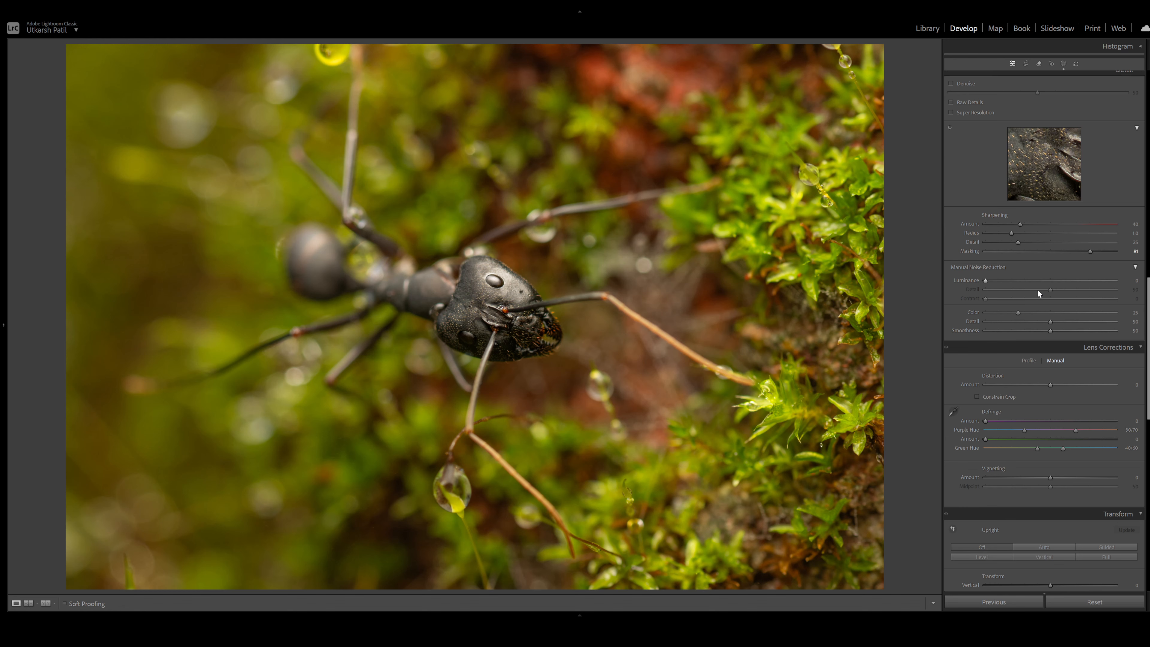
{"action": "scroll", "coordinate": [986, 284], "scroll_direction": "down", "scroll_amount": 8}
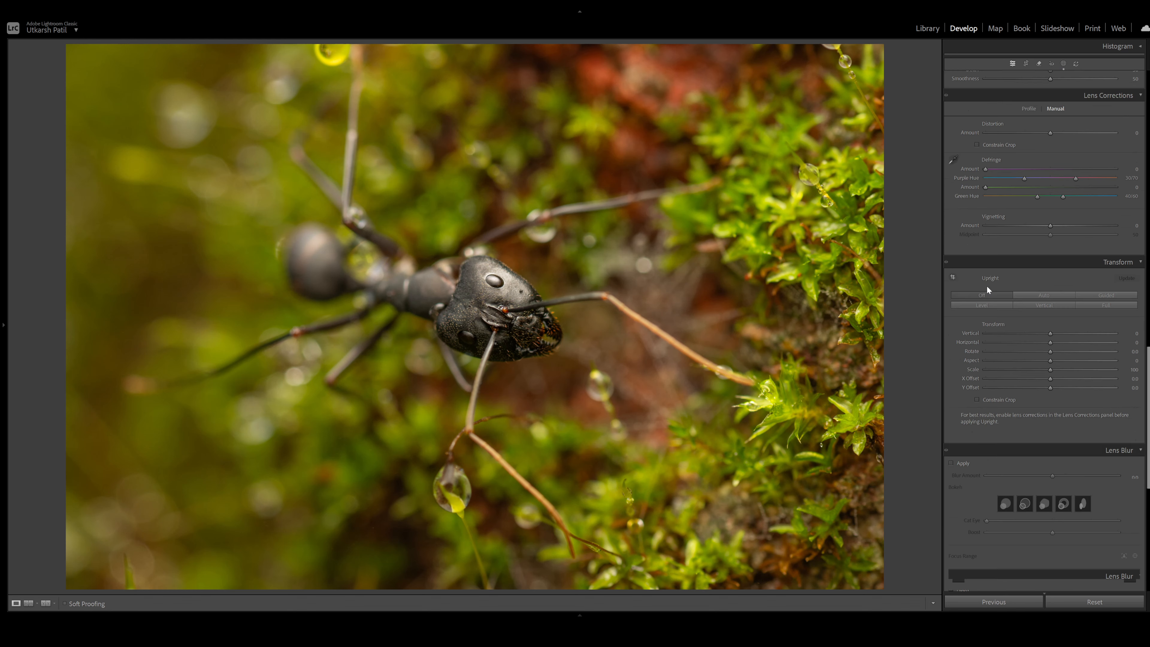
{"action": "scroll", "coordinate": [986, 285], "scroll_direction": "down", "scroll_amount": 5}
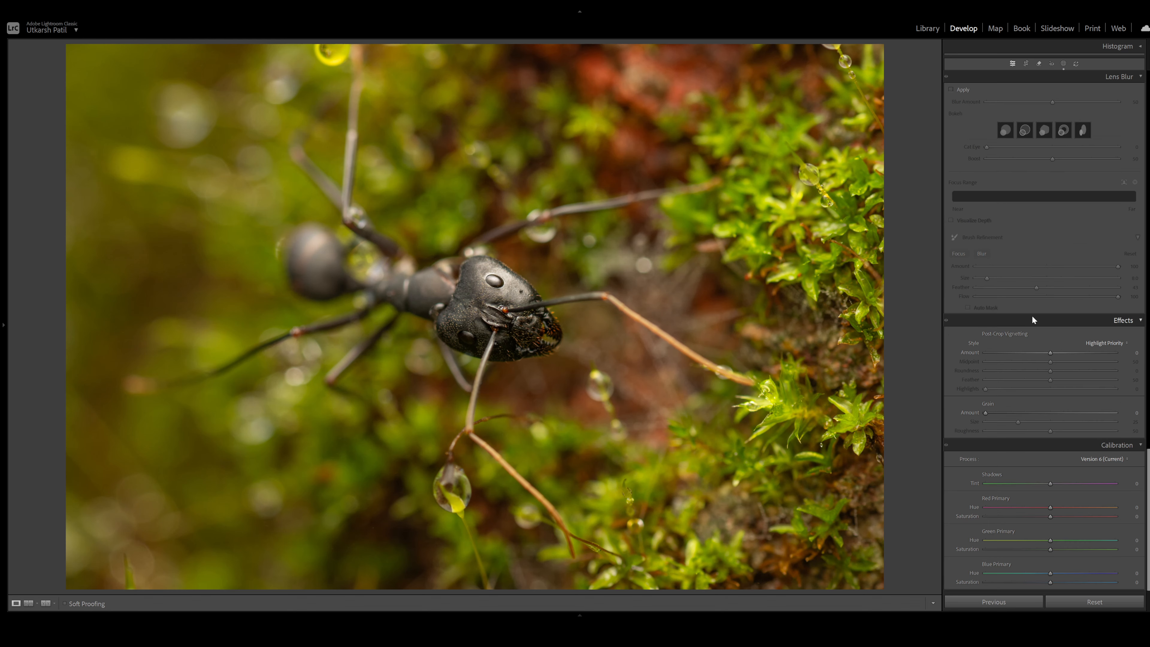
{"action": "left_click_drag", "start_coordinate": [1051, 354], "coordinate": [1024, 365]}
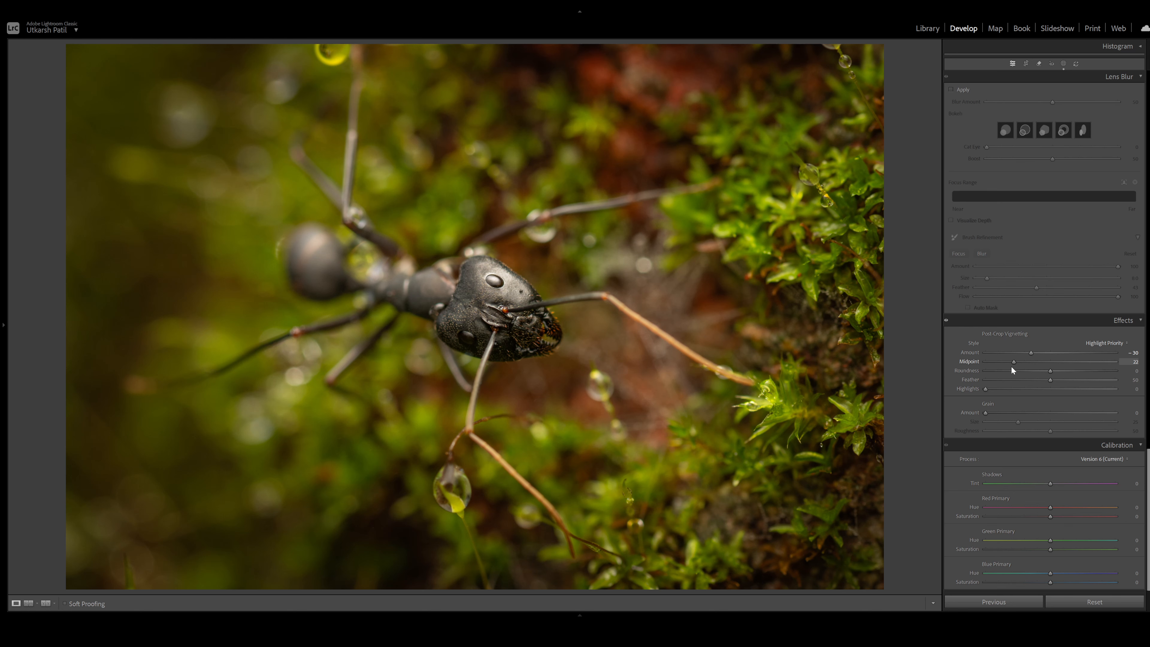
{"action": "left_click_drag", "start_coordinate": [1031, 354], "coordinate": [1038, 359]}
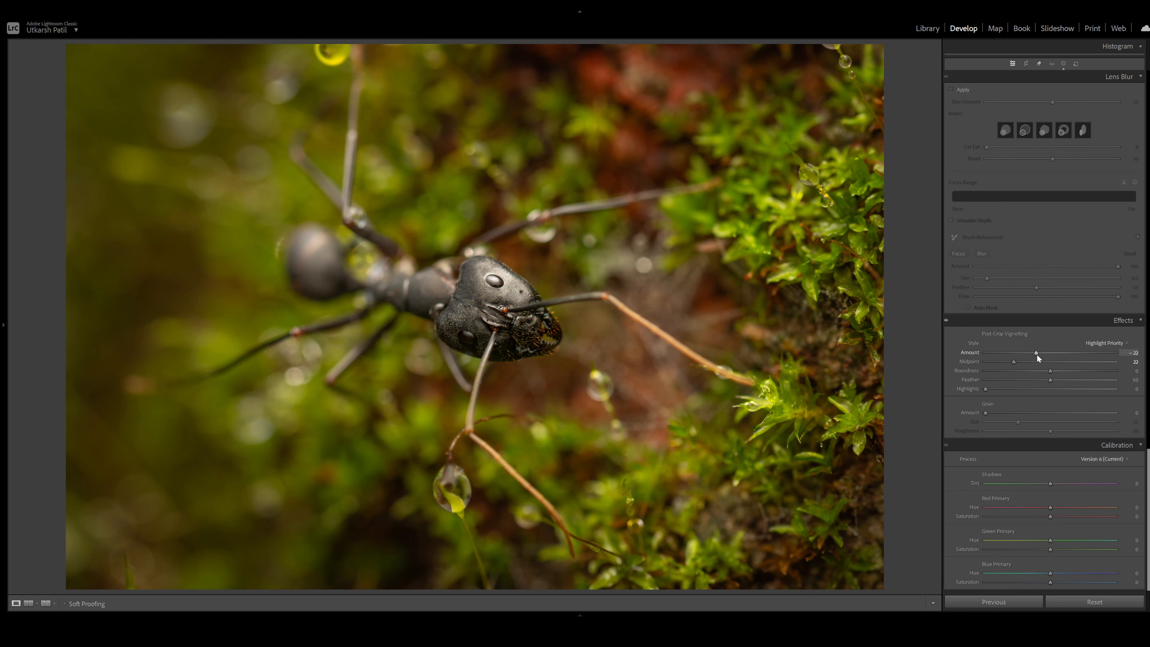
Add a linear gradient mask fading diagonally from the photo's lower-left corner and pull it back toward that corner.
{"action": "left_click", "coordinate": [1063, 63]}
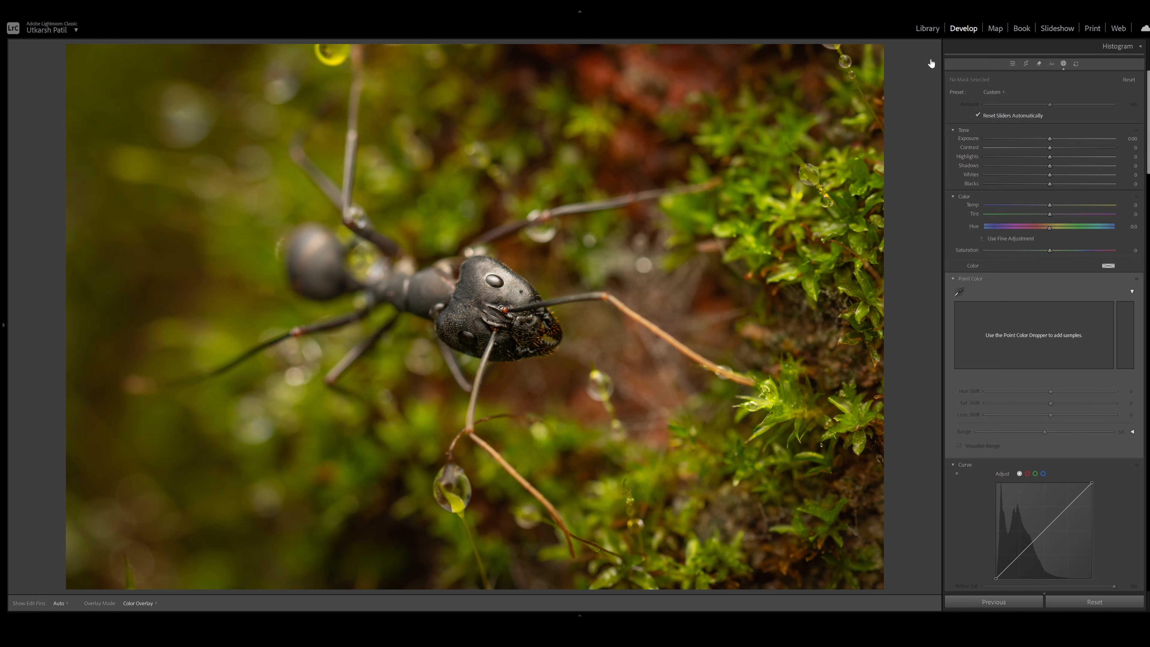
{"action": "key", "text": "m"}
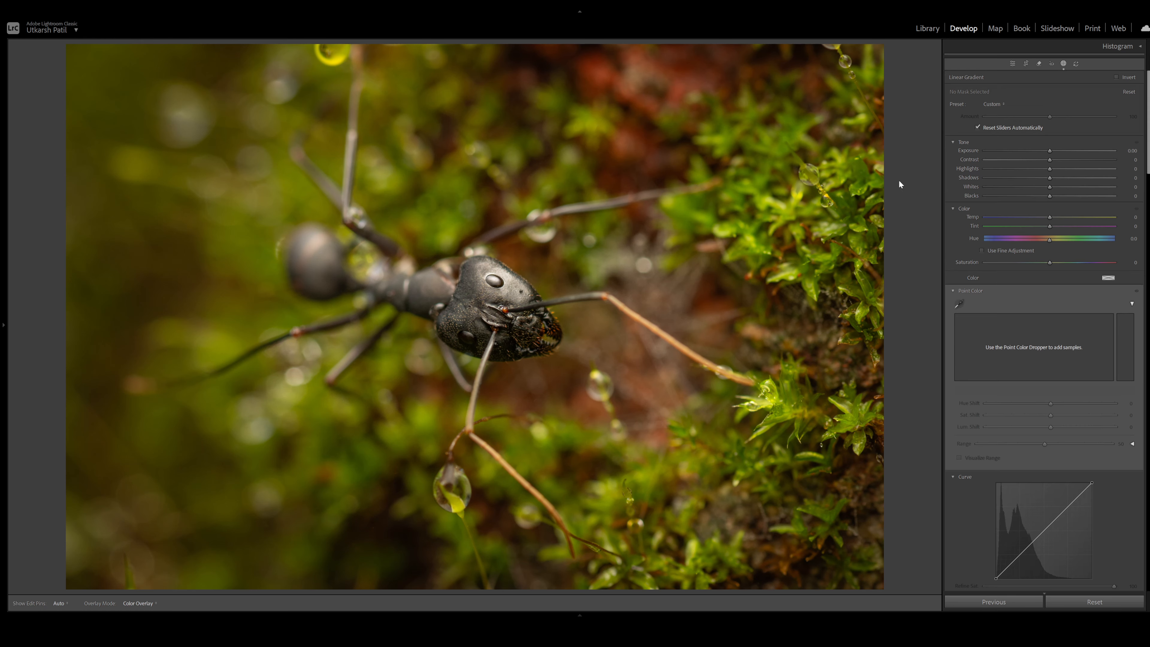
{"action": "left_click_drag", "start_coordinate": [272, 546], "coordinate": [578, 0]}
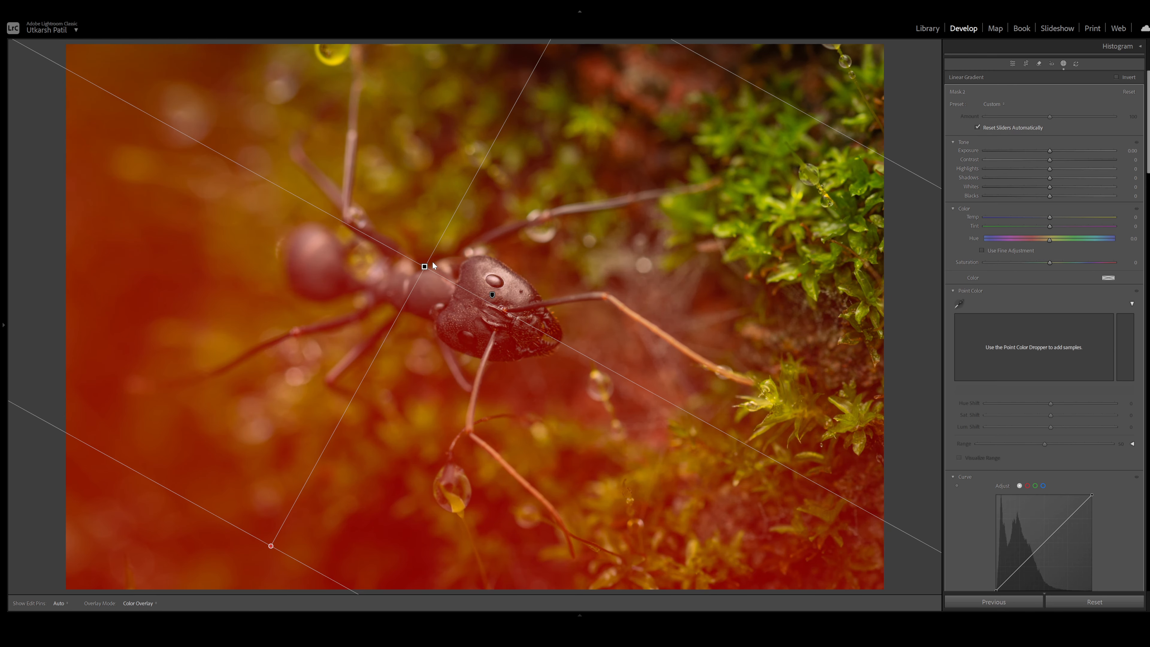
{"action": "left_click_drag", "start_coordinate": [425, 266], "coordinate": [325, 441]}
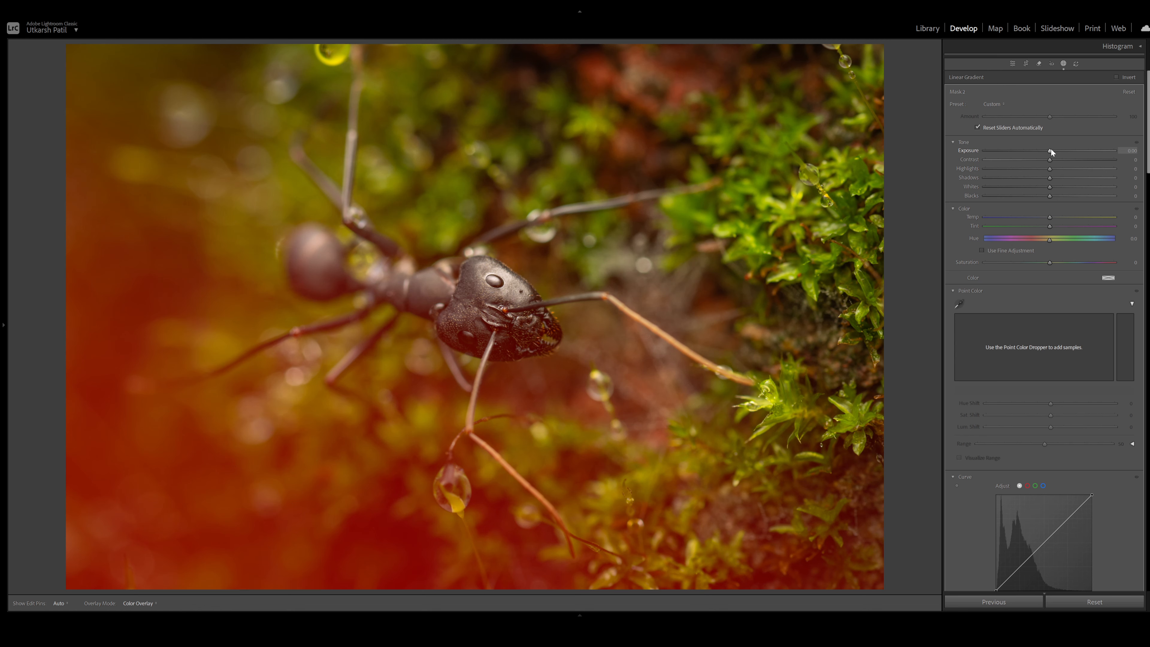
Darken the lower-left gradient by reducing Exposure, set Whites to −28 and Blacks to 8, and shift the gradient toward the ant.
{"action": "left_click_drag", "start_coordinate": [1050, 150], "coordinate": [1041, 151]}
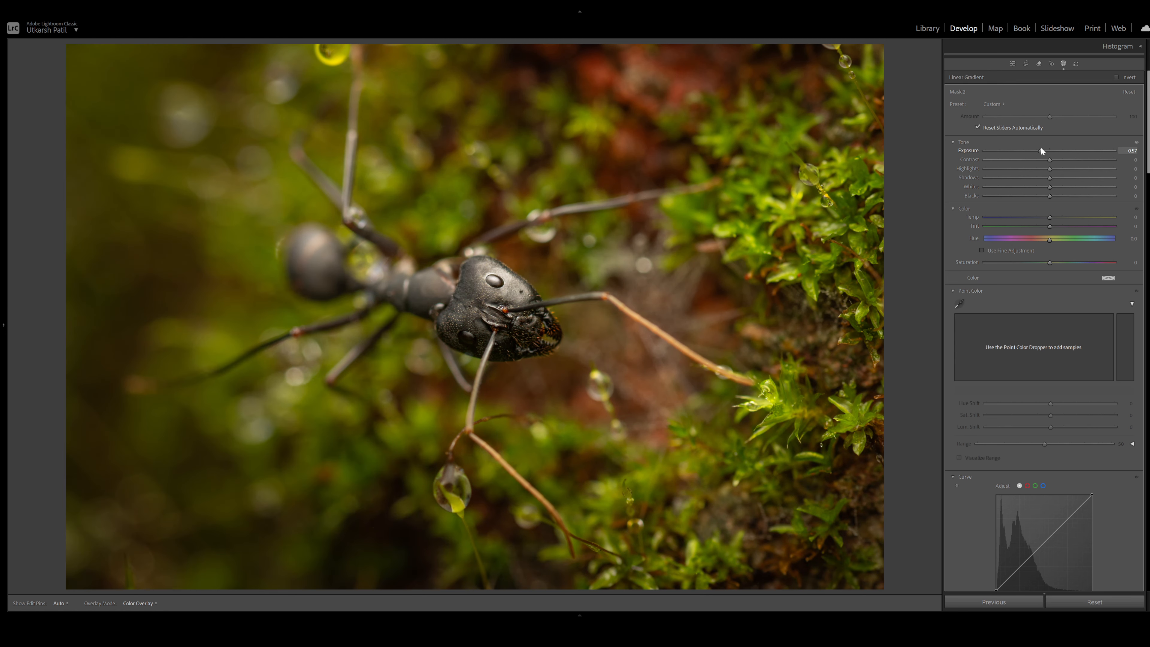
{"action": "mouse_move", "coordinate": [1049, 186]}
{"action": "left_mouse_down"}
{"action": "mouse_move", "coordinate": [1014, 187]}
{"action": "mouse_move", "coordinate": [1063, 201]}
{"action": "left_mouse_up"}
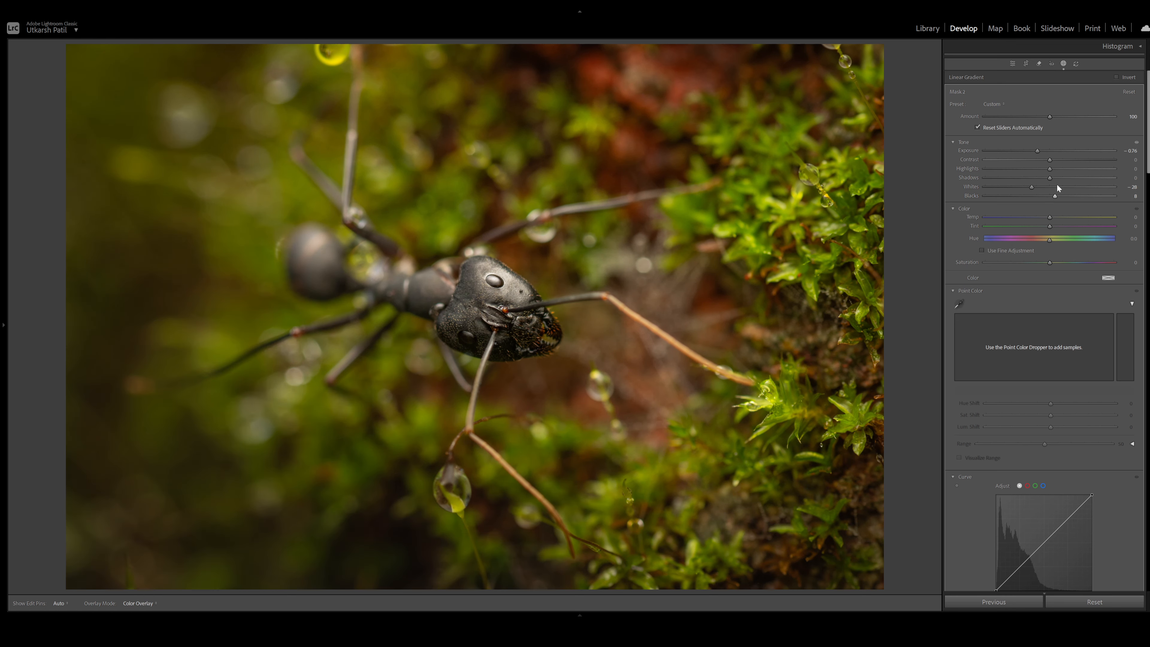
{"action": "mouse_move", "coordinate": [1048, 159]}
{"action": "left_mouse_down"}
{"action": "mouse_move", "coordinate": [1016, 161]}
{"action": "mouse_move", "coordinate": [1026, 166]}
{"action": "mouse_move", "coordinate": [1032, 150]}
{"action": "left_mouse_up"}
{"action": "left_click_drag", "start_coordinate": [350, 397], "coordinate": [400, 354]}
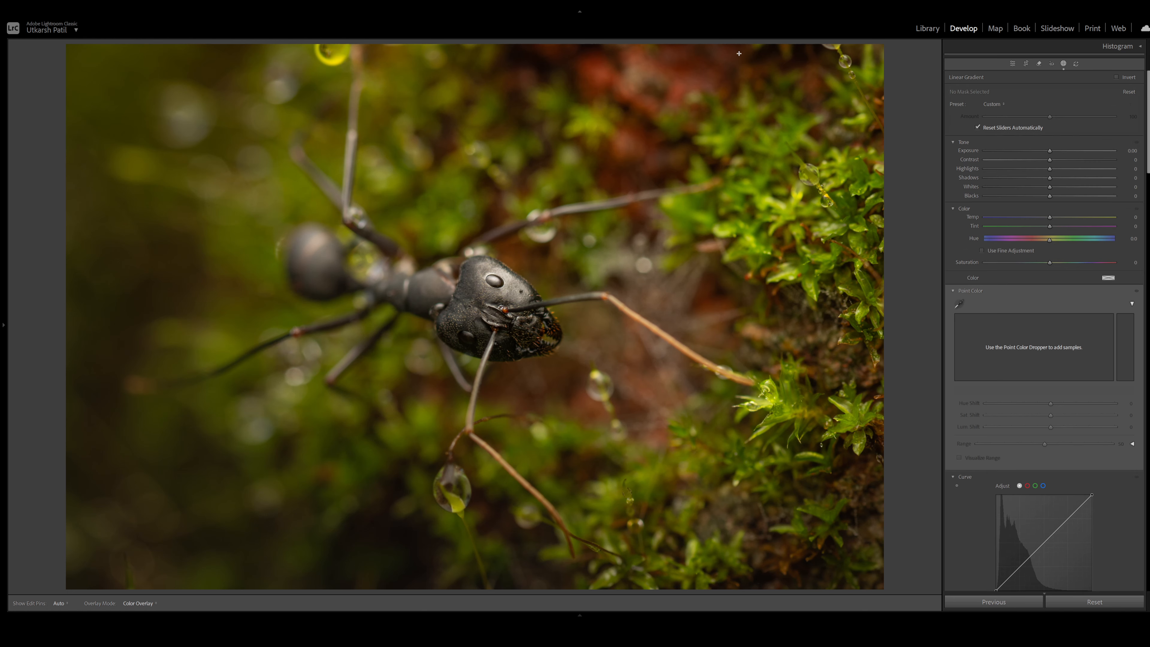
Add a linear gradient mask fading from the photo's upper-right area, reposition it and subtract the ant subject from it.
{"action": "left_click_drag", "start_coordinate": [741, 49], "coordinate": [526, 457]}
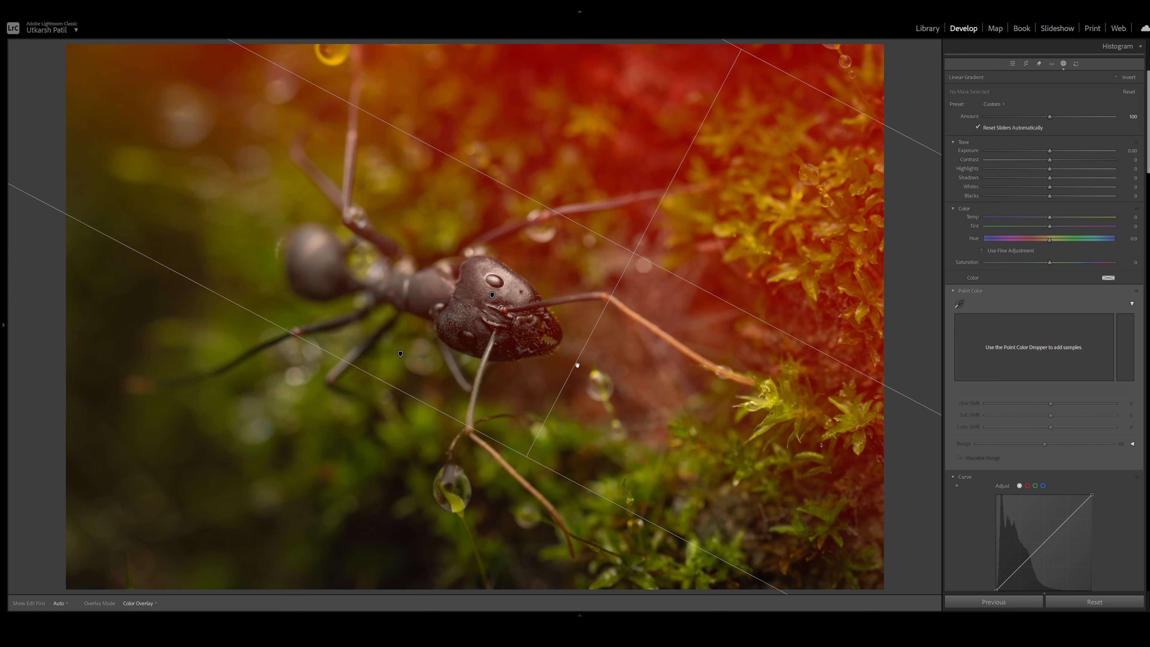
{"action": "left_click_drag", "start_coordinate": [634, 253], "coordinate": [644, 197]}
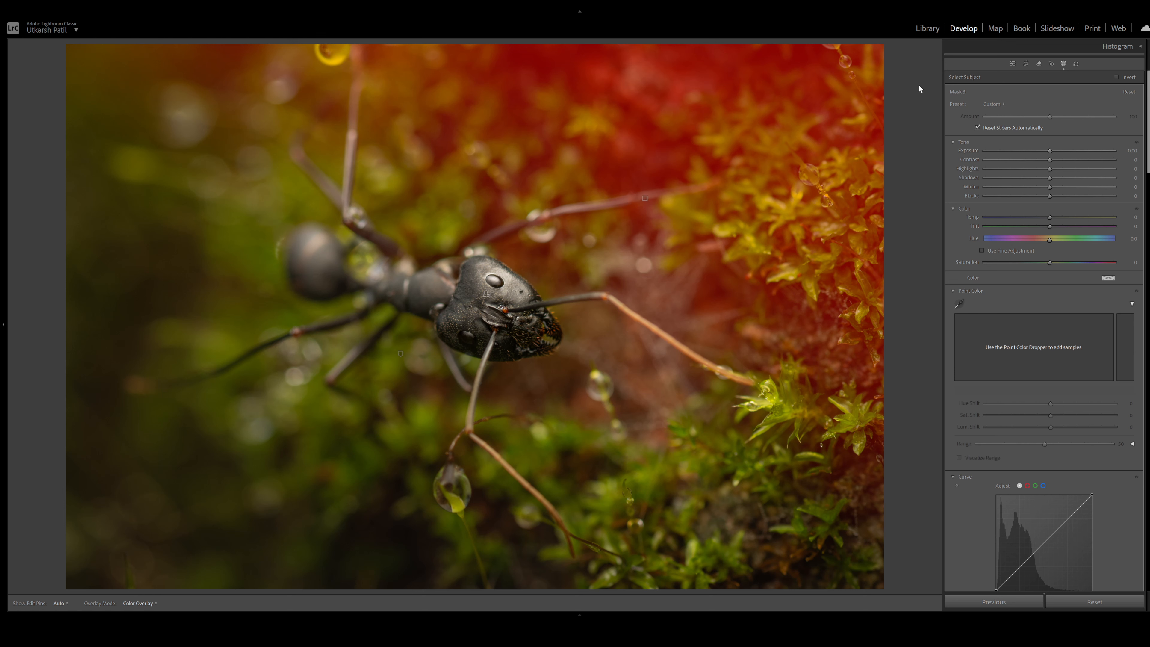
On the upper-right gradient, set Blacks to 44, Temp to 46 and Dehaze to −62 for a hazy, warm glow.
{"action": "left_click_drag", "start_coordinate": [1050, 195], "coordinate": [1081, 217]}
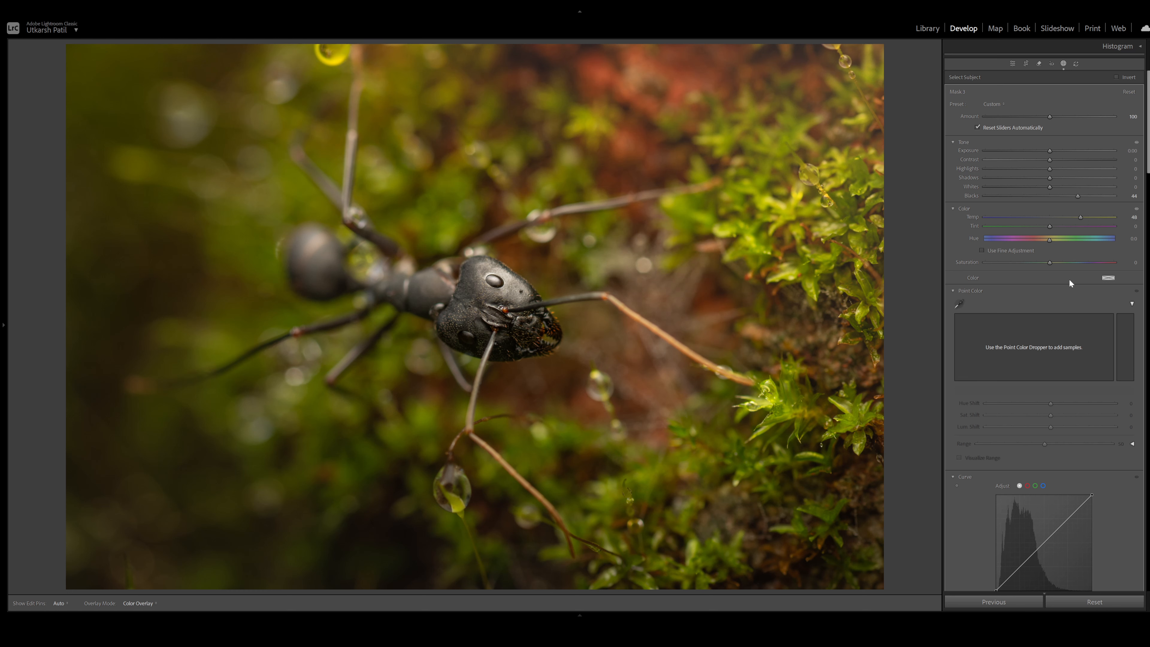
{"action": "scroll", "coordinate": [1069, 279], "scroll_direction": "down", "scroll_amount": 5}
{"action": "left_click_drag", "start_coordinate": [1049, 383], "coordinate": [1008, 385]}
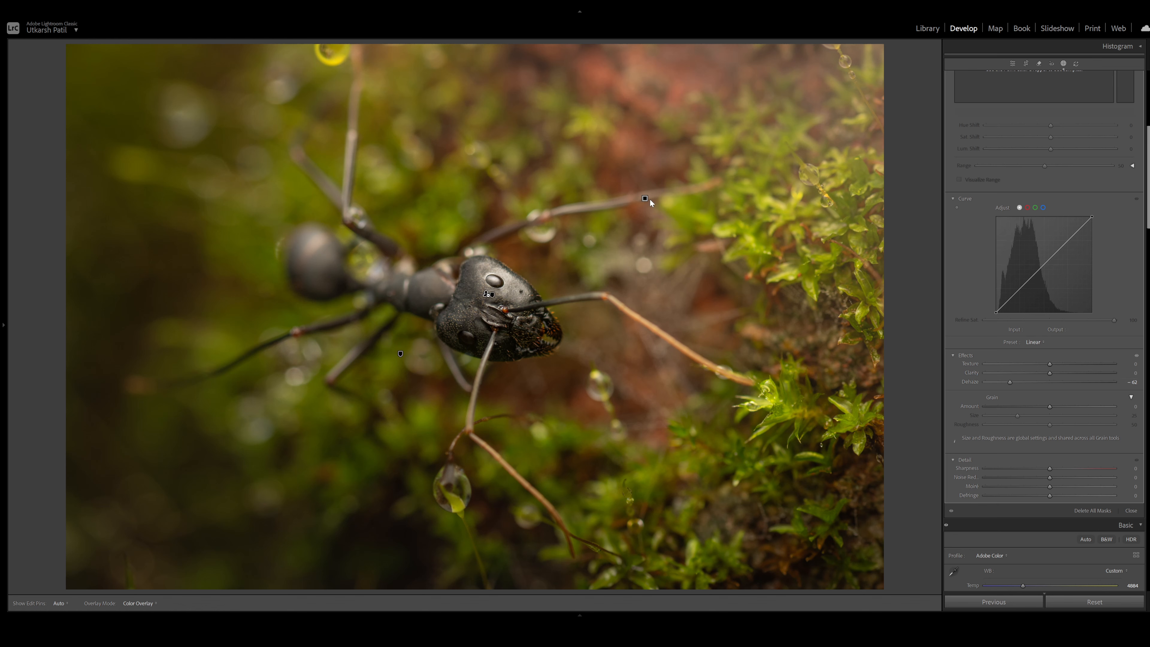
Move the upper-right gradient further into the frame and soften it with Texture −11 and Clarity −22.
{"action": "mouse_move", "coordinate": [645, 198]}
{"action": "left_click_drag", "start_coordinate": [644, 198], "coordinate": [631, 238]}
{"action": "mouse_move", "coordinate": [1035, 368]}
{"action": "left_mouse_down"}
{"action": "mouse_move", "coordinate": [1044, 369]}
{"action": "mouse_move", "coordinate": [1026, 372]}
{"action": "left_mouse_up"}
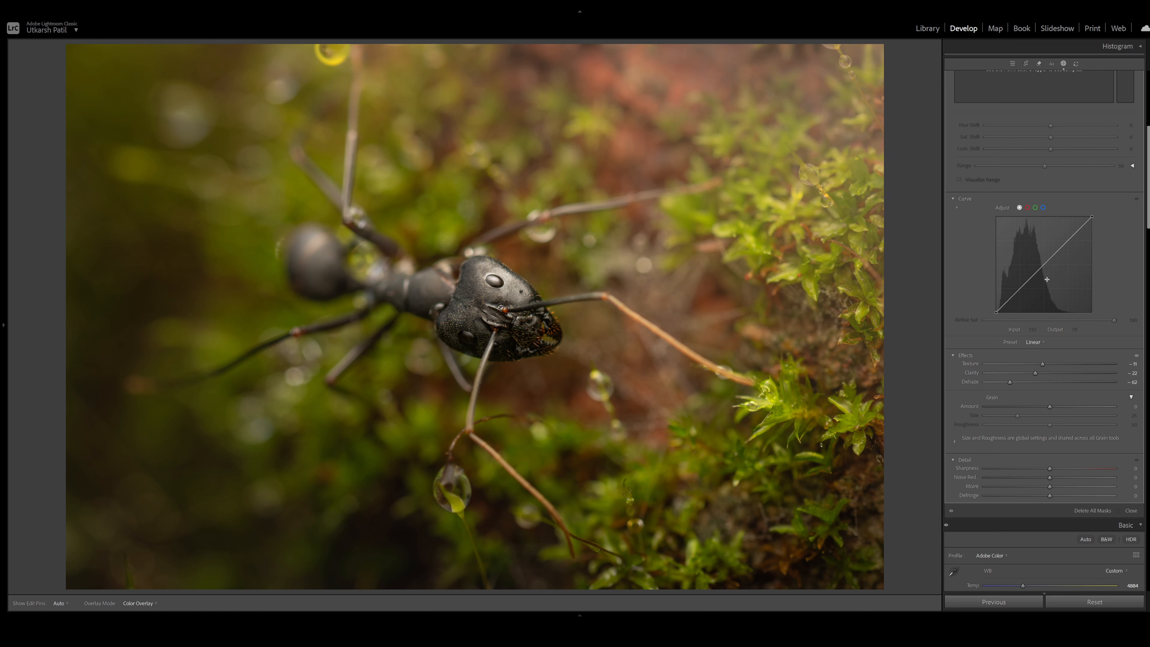
Warm the upper-right gradient further by raising its Temp and fine-tune its tone.
{"action": "scroll", "coordinate": [1052, 267], "scroll_direction": "up", "scroll_amount": 6}
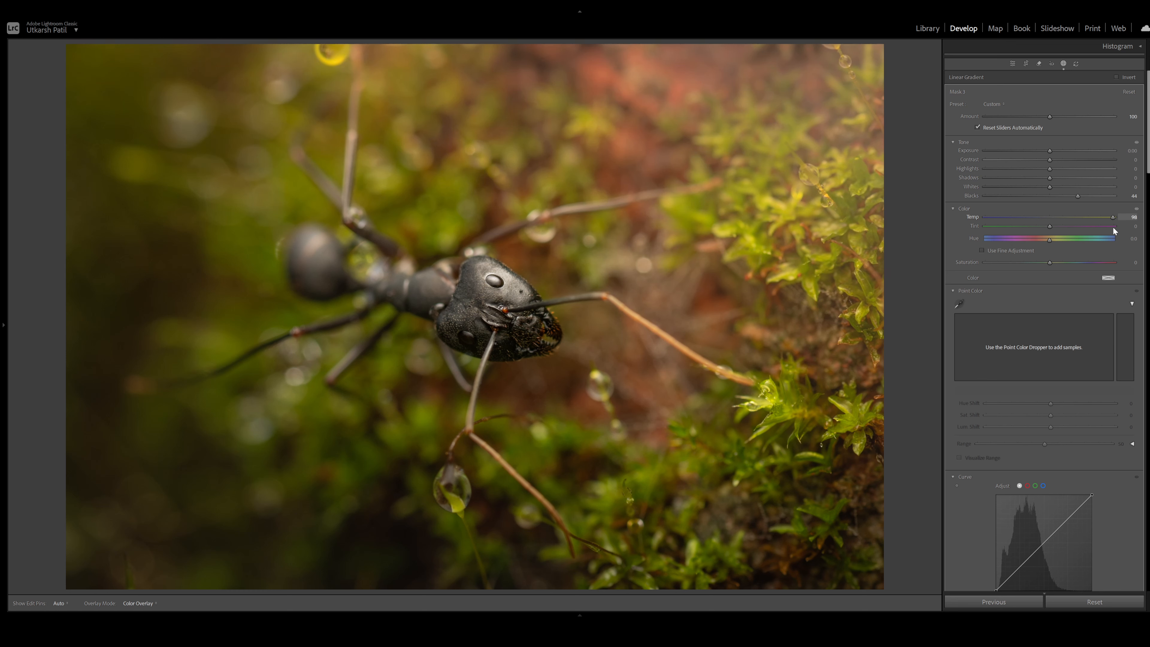
{"action": "left_click_drag", "start_coordinate": [1107, 226], "coordinate": [1103, 225]}
{"action": "left_click_drag", "start_coordinate": [1050, 150], "coordinate": [996, 165]}
Add a radial gradient mask as a large ellipse, tilt it to follow the ant's body and centre it over the ant.
{"action": "key", "text": "shift+m"}
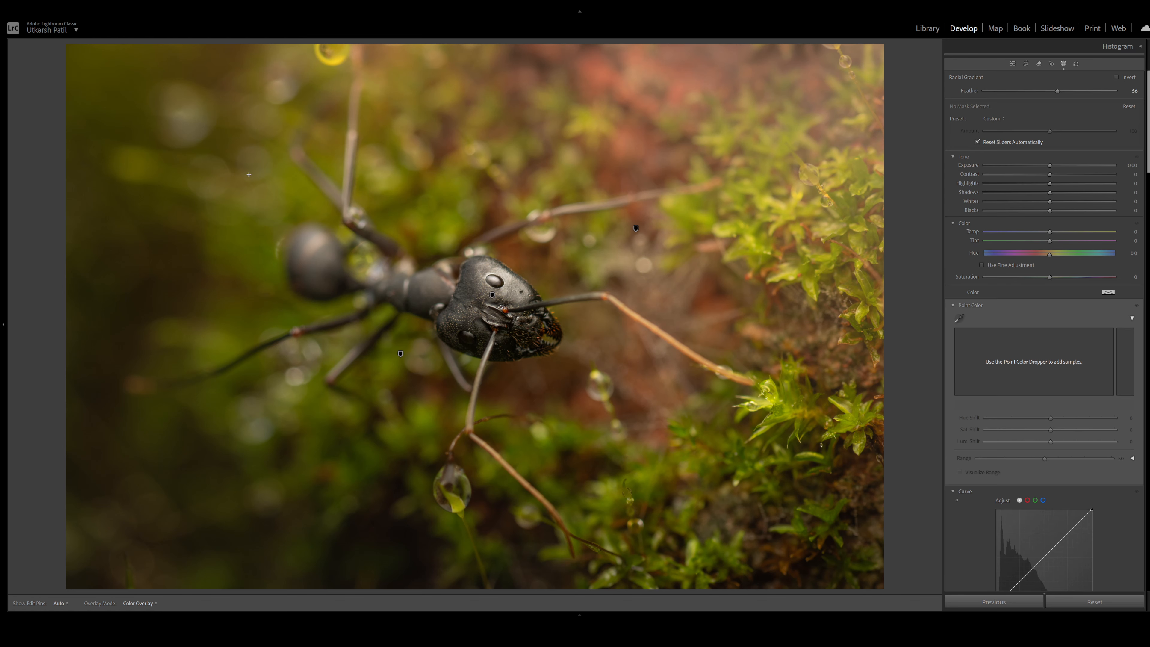
{"action": "left_click_drag", "start_coordinate": [271, 197], "coordinate": [607, 413]}
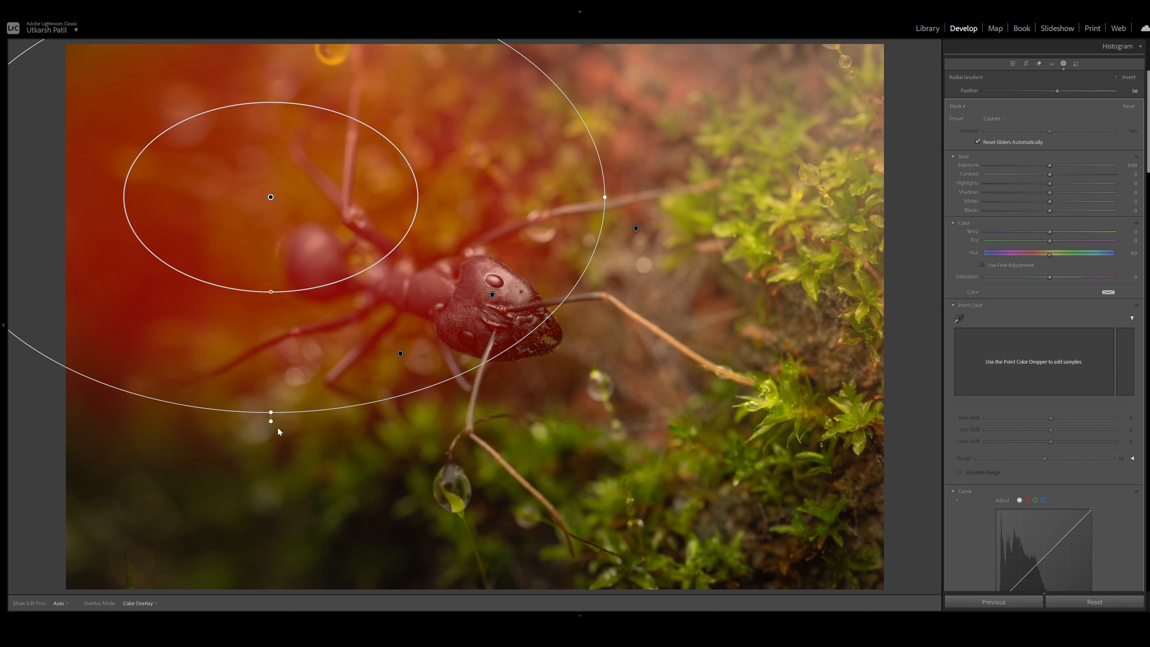
{"action": "left_click_drag", "start_coordinate": [270, 416], "coordinate": [195, 402]}
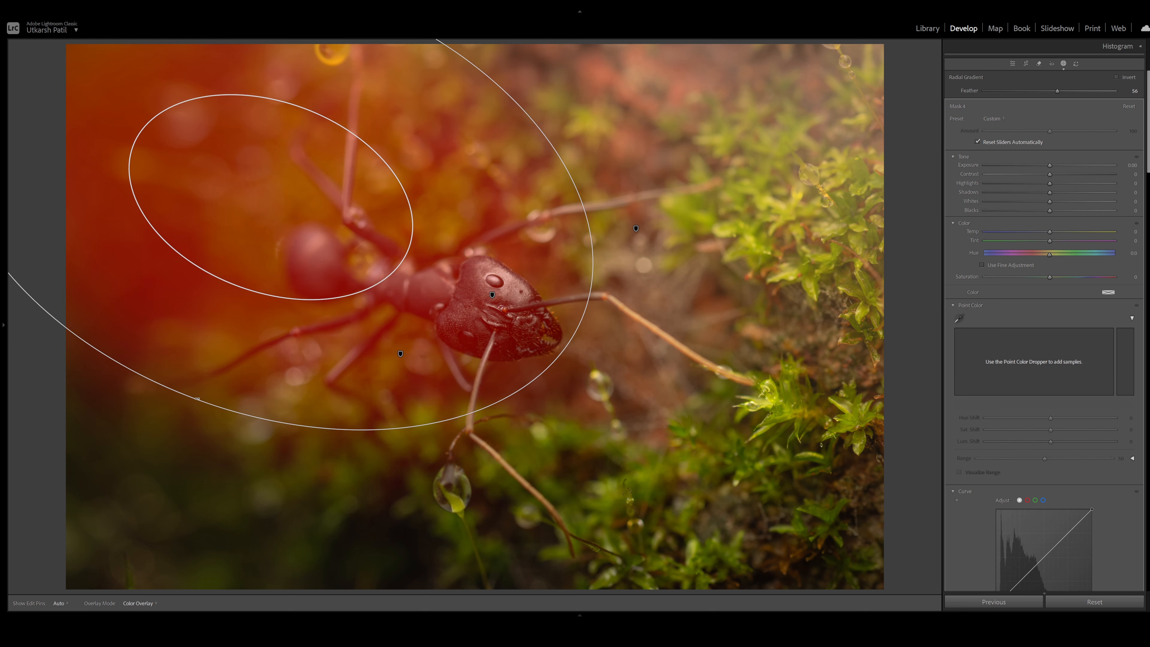
{"action": "left_click_drag", "start_coordinate": [256, 198], "coordinate": [444, 291]}
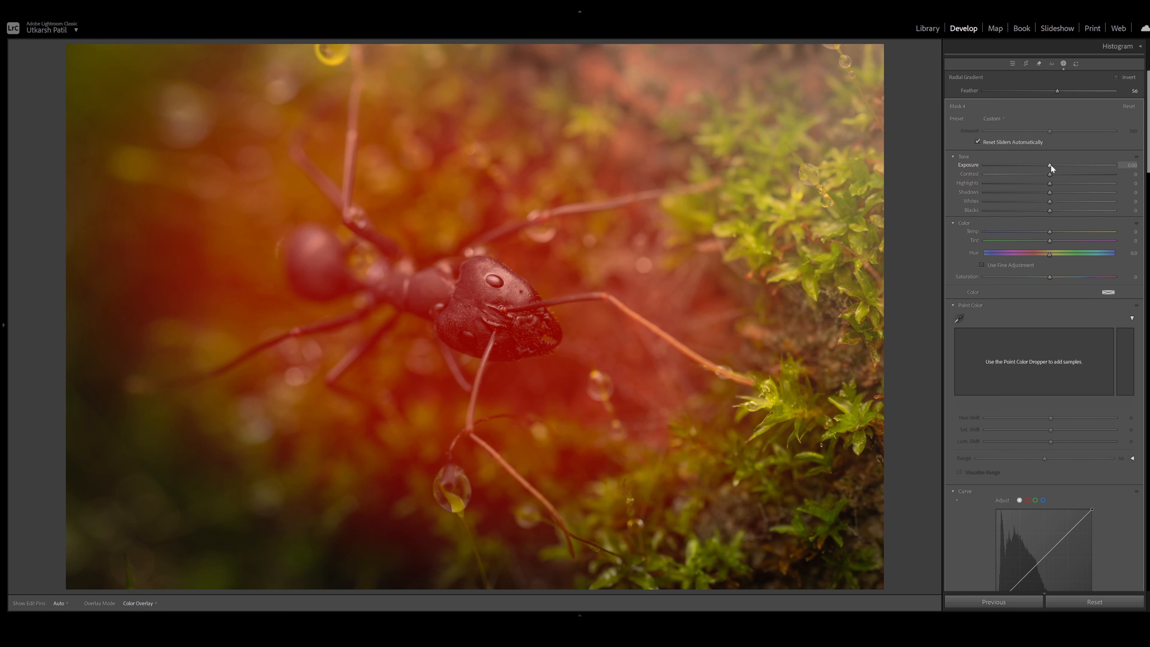
On the ant's radial mask, set Exposure 0.13, Contrast −23, Highlights −25, Shadows 64 and Texture 19, and fine-tune Blacks.
{"action": "left_click_drag", "start_coordinate": [1051, 164], "coordinate": [1034, 187]}
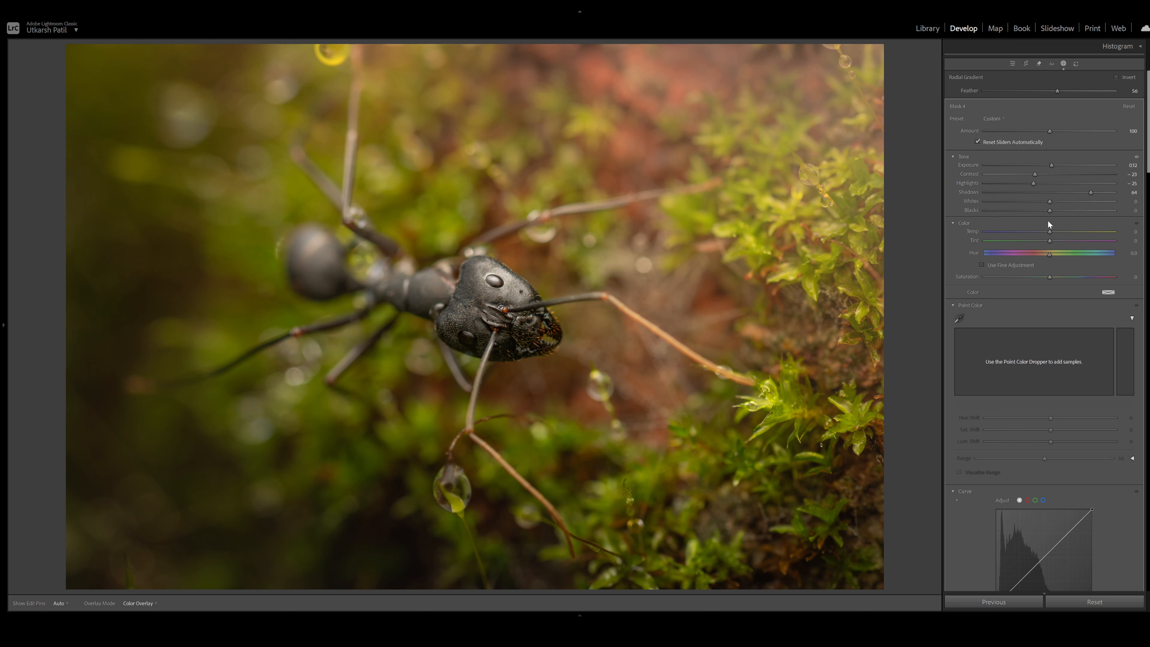
{"action": "mouse_move", "coordinate": [1050, 210]}
{"action": "left_mouse_down"}
{"action": "mouse_move", "coordinate": [1066, 216]}
{"action": "mouse_move", "coordinate": [1053, 219]}
{"action": "left_mouse_up"}
{"action": "scroll", "coordinate": [1056, 232], "scroll_direction": "down", "scroll_amount": 6}
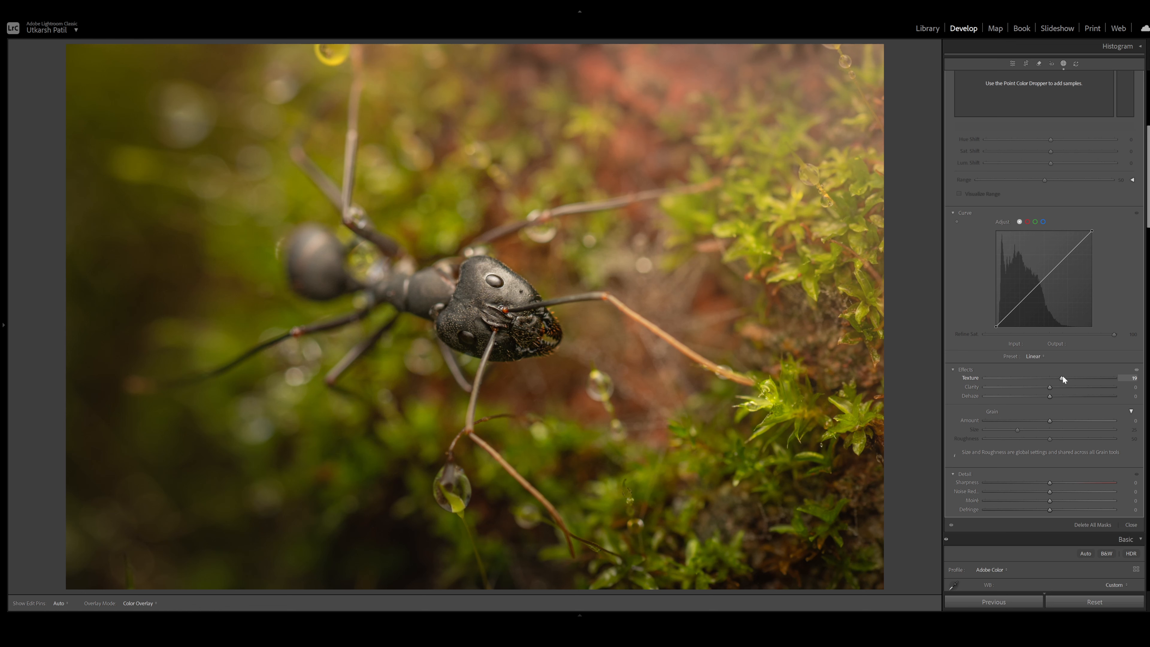
{"action": "left_click", "coordinate": [1013, 62]}
{"action": "scroll", "coordinate": [1026, 190], "scroll_direction": "up", "scroll_amount": 6}
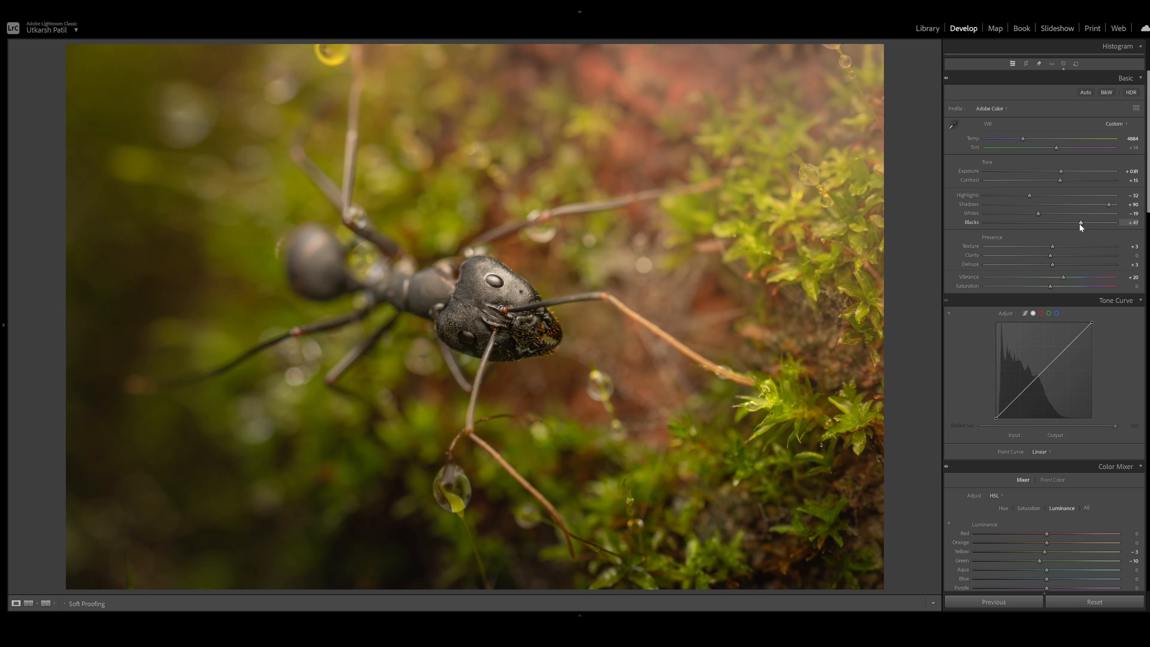
Add a second large tilted radial gradient mask centred on the ant and invert it to cover the surroundings.
{"action": "left_click", "coordinate": [1064, 64]}
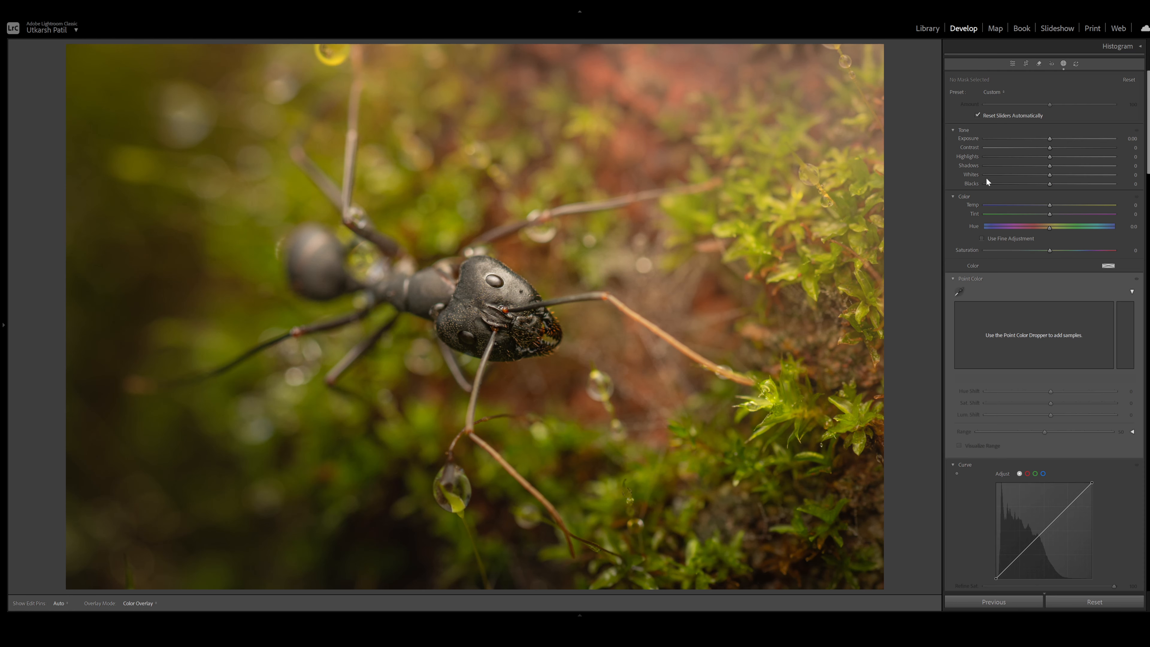
{"action": "key", "text": "shift+m"}
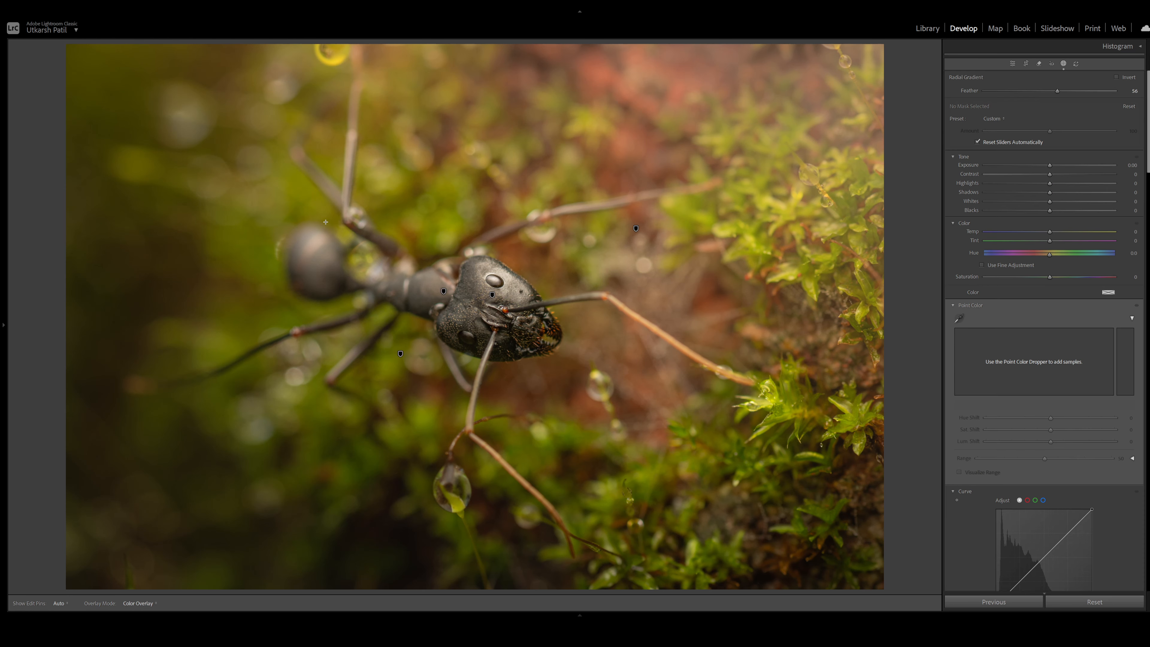
{"action": "left_click_drag", "start_coordinate": [326, 222], "coordinate": [248, 436]}
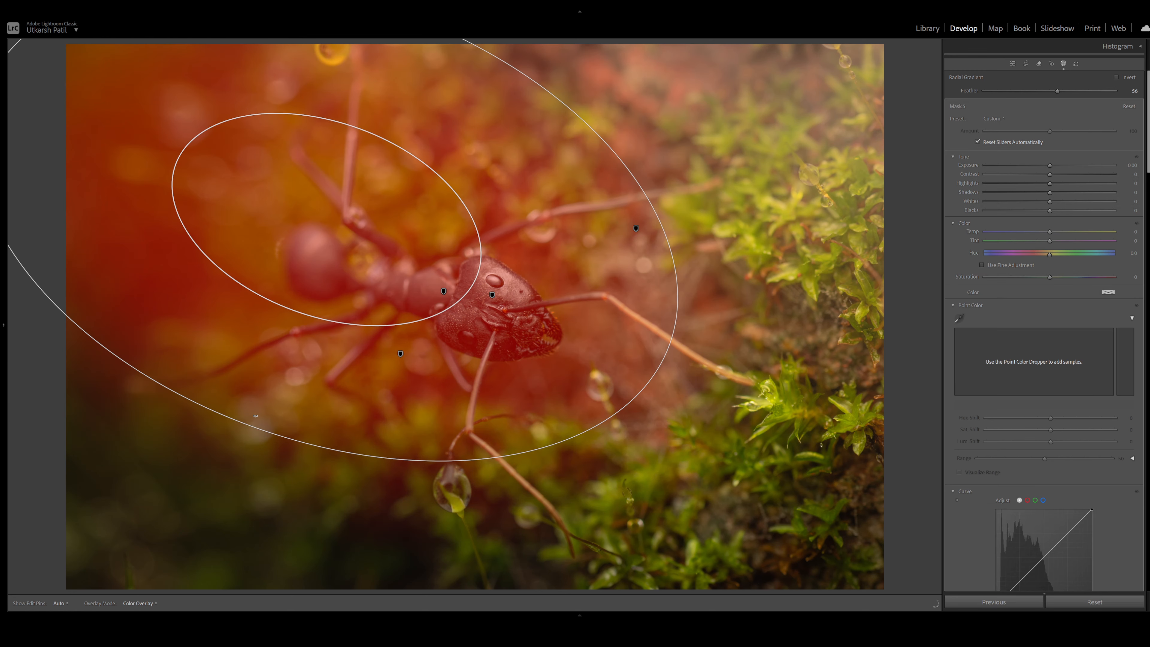
{"action": "left_click_drag", "start_coordinate": [354, 228], "coordinate": [487, 315]}
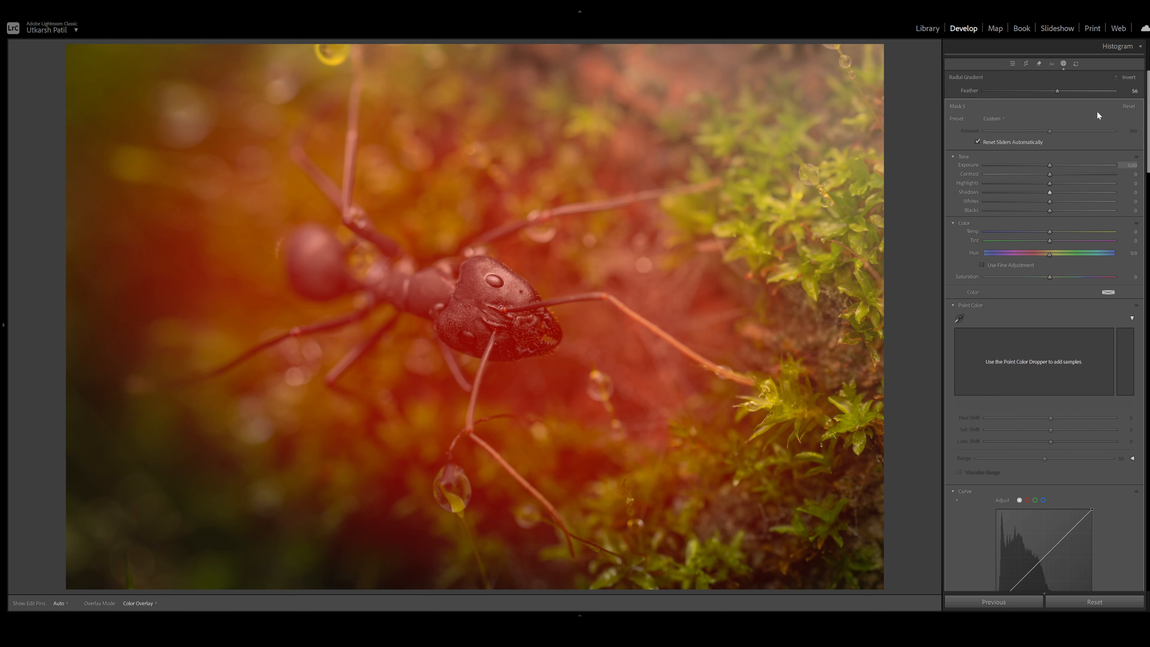
{"action": "left_click", "coordinate": [1117, 77]}
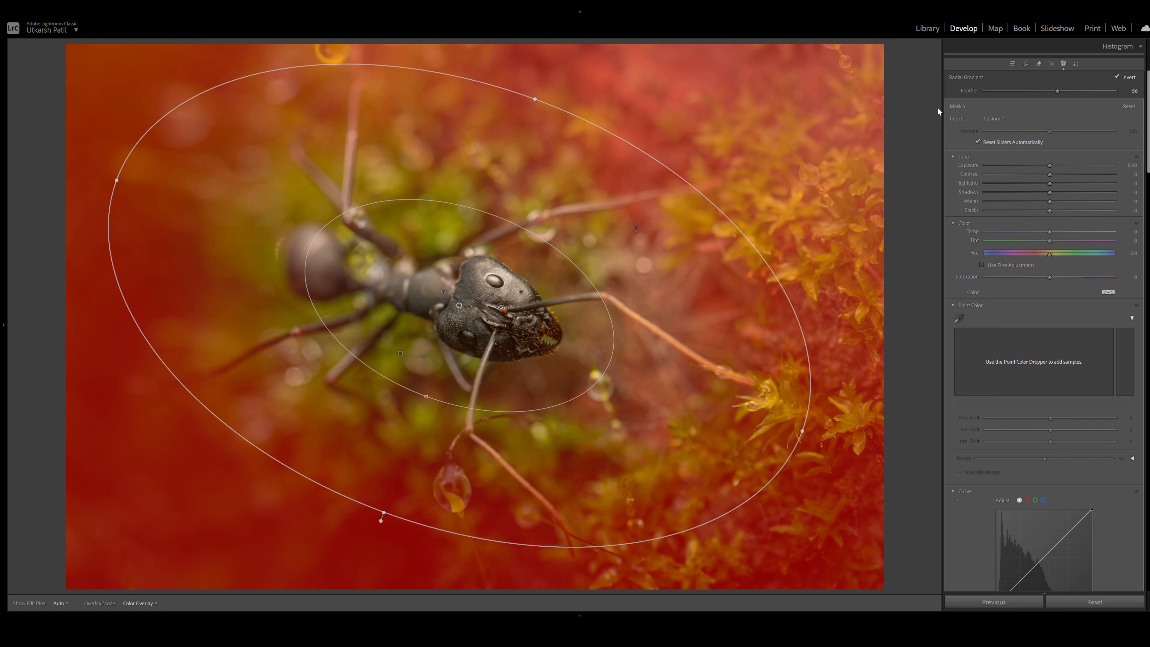
Subtract a diagonal linear gradient from the inverted radial mask to exclude the photo's upper-right area, extending it towards the ant's body.
{"action": "key", "text": "m"}
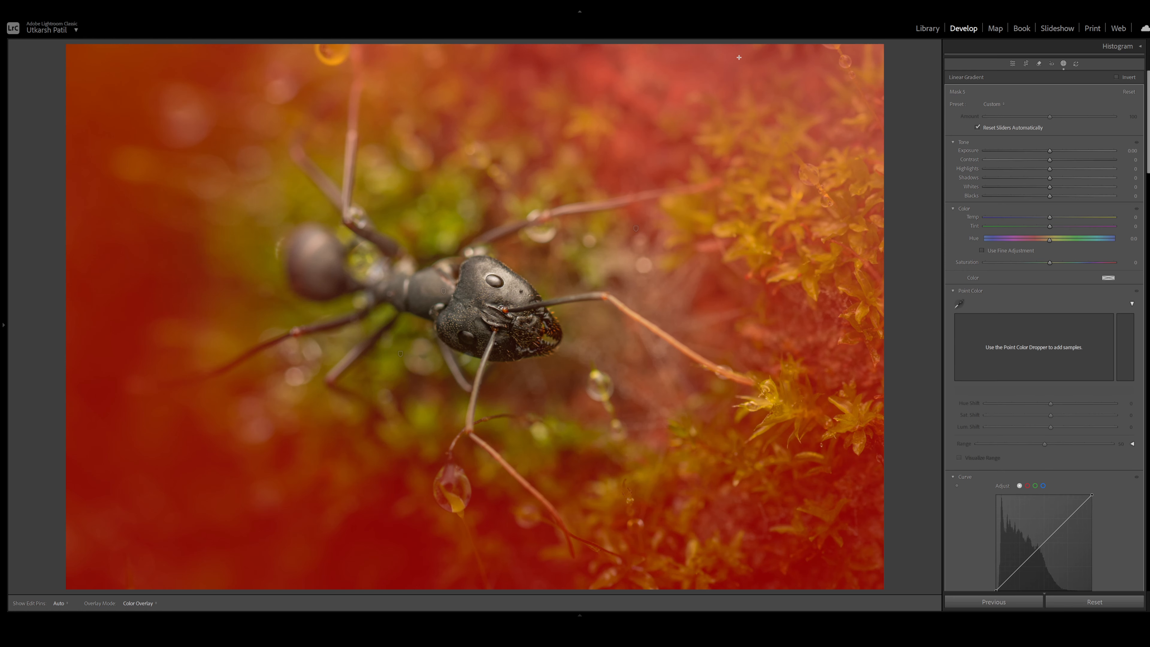
{"action": "left_click_drag", "start_coordinate": [702, 107], "coordinate": [620, 213]}
{"action": "left_click_drag", "start_coordinate": [681, 130], "coordinate": [405, 370]}
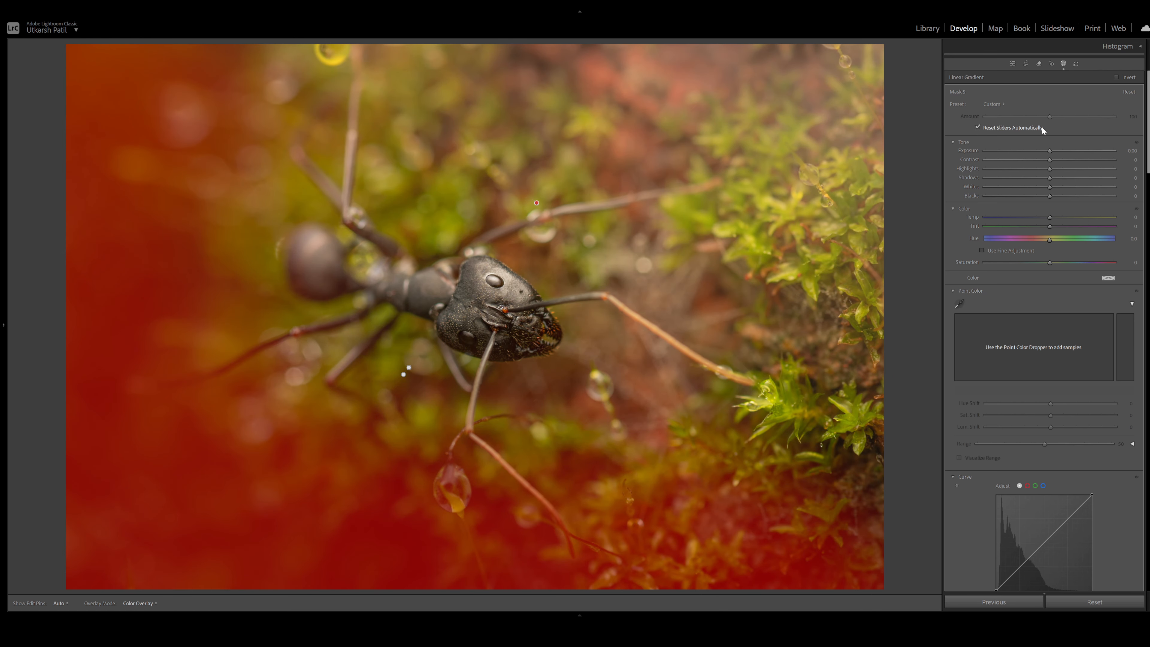
Darken and flatten the masked surroundings with Exposure −0.67 and Contrast −87, and raise Blacks slightly.
{"action": "left_click_drag", "start_coordinate": [1050, 150], "coordinate": [993, 168]}
{"action": "mouse_move", "coordinate": [1050, 196]}
{"action": "left_mouse_down"}
{"action": "mouse_move", "coordinate": [1080, 197]}
{"action": "mouse_move", "coordinate": [1057, 204]}
{"action": "left_mouse_up"}
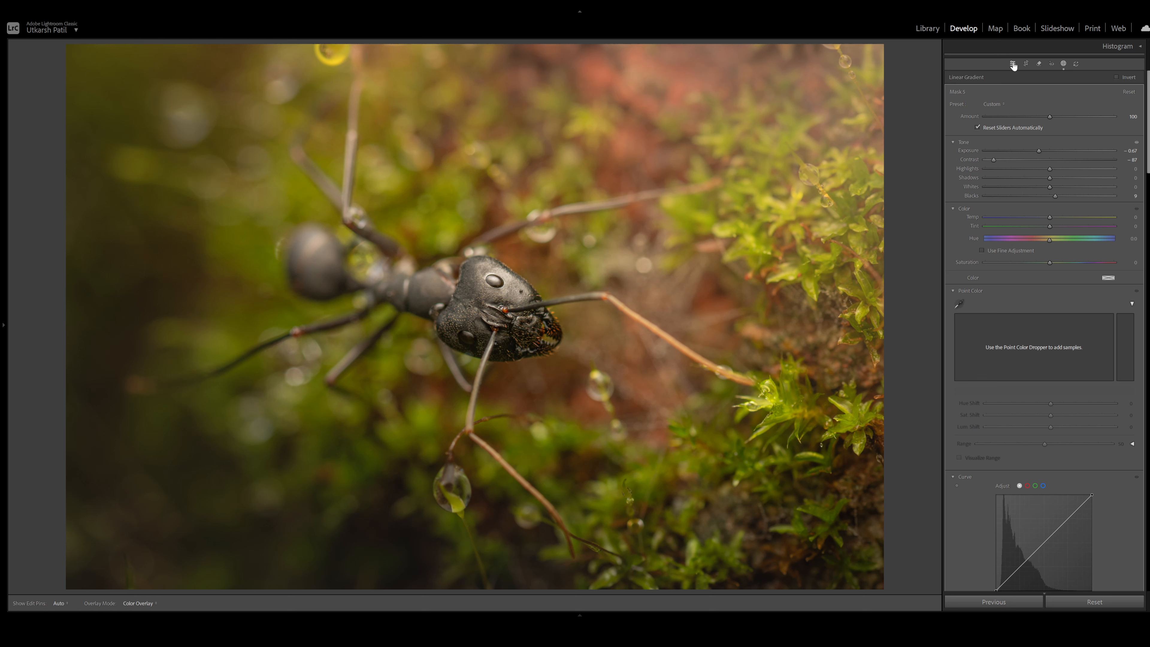
{"action": "left_click_drag", "start_coordinate": [1038, 151], "coordinate": [1042, 151]}
Set the photo's overall Saturation to +4 and the colour mixer saturation to Red −5, Orange −11, Yellow +1 and Green +27.
{"action": "left_click", "coordinate": [1012, 63]}
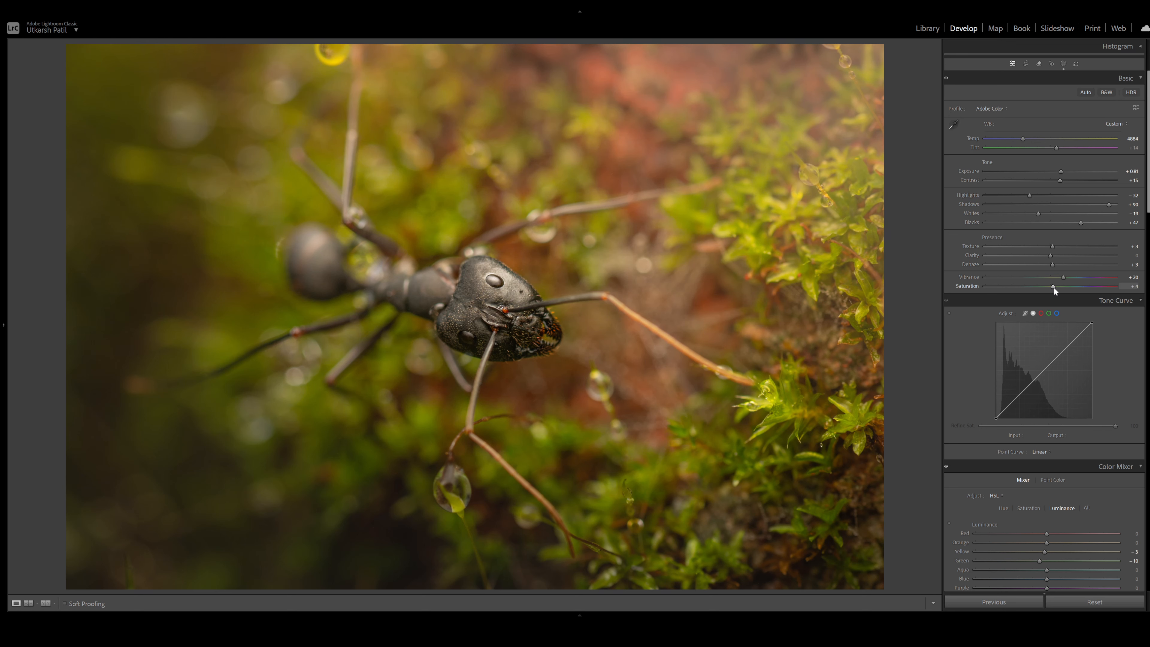
{"action": "scroll", "coordinate": [1121, 382], "scroll_direction": "down", "scroll_amount": 5}
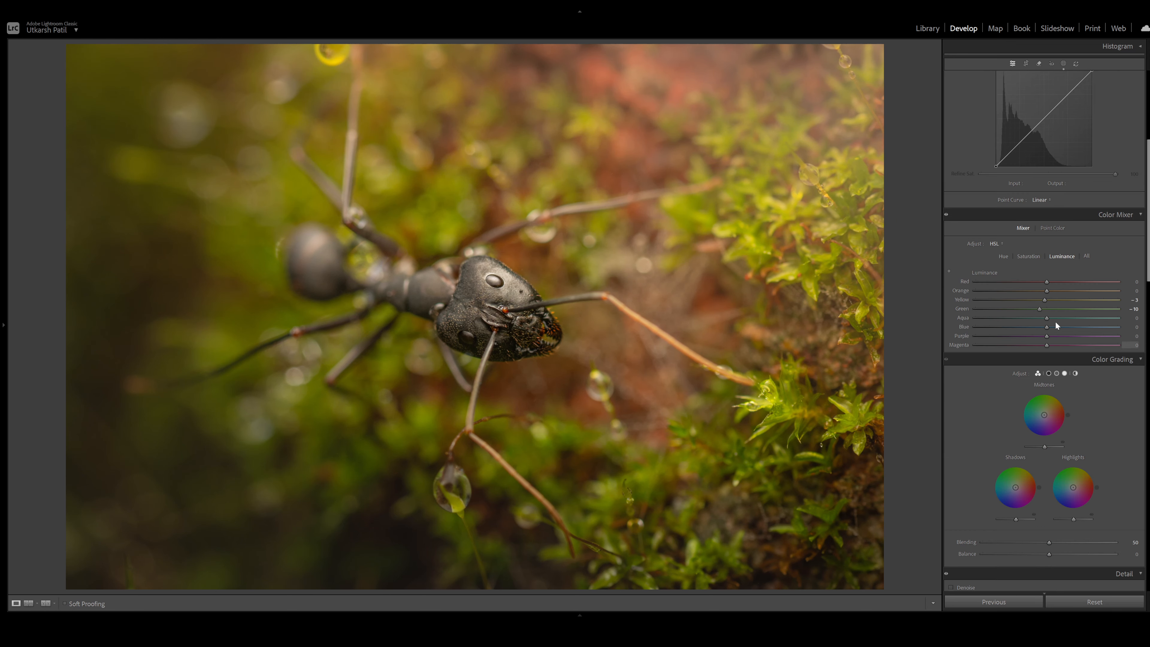
{"action": "left_click", "coordinate": [1026, 256]}
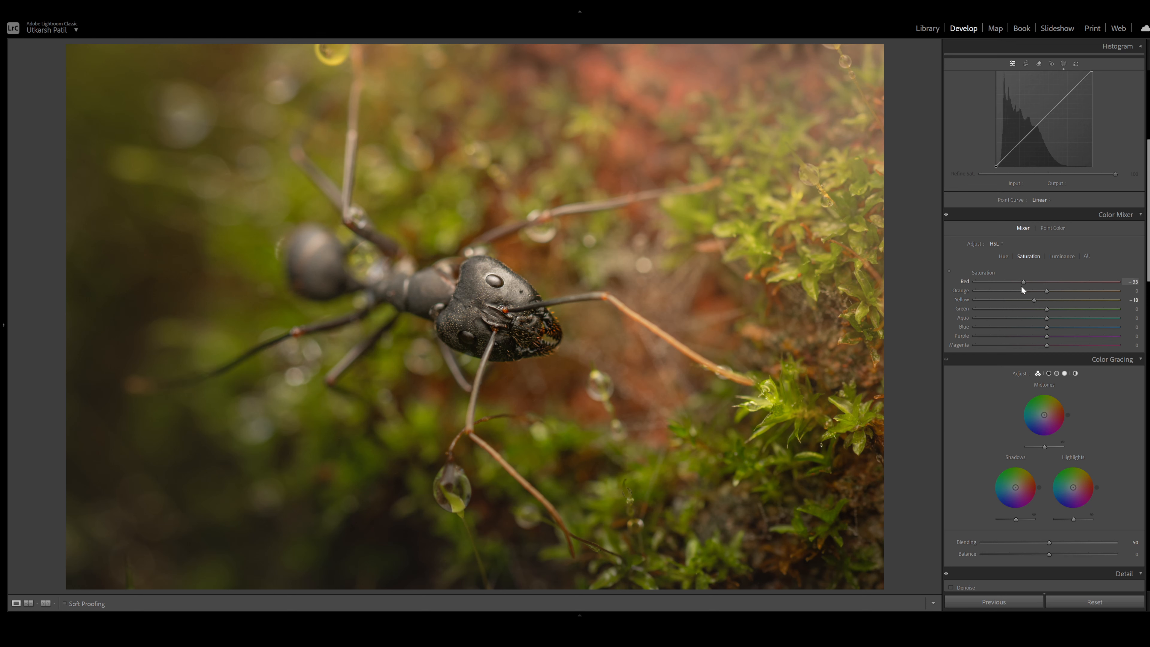
{"action": "left_click_drag", "start_coordinate": [1022, 286], "coordinate": [1043, 290]}
{"action": "left_click_drag", "start_coordinate": [1041, 292], "coordinate": [1037, 292]}
{"action": "left_click_drag", "start_coordinate": [1069, 309], "coordinate": [1065, 309]}
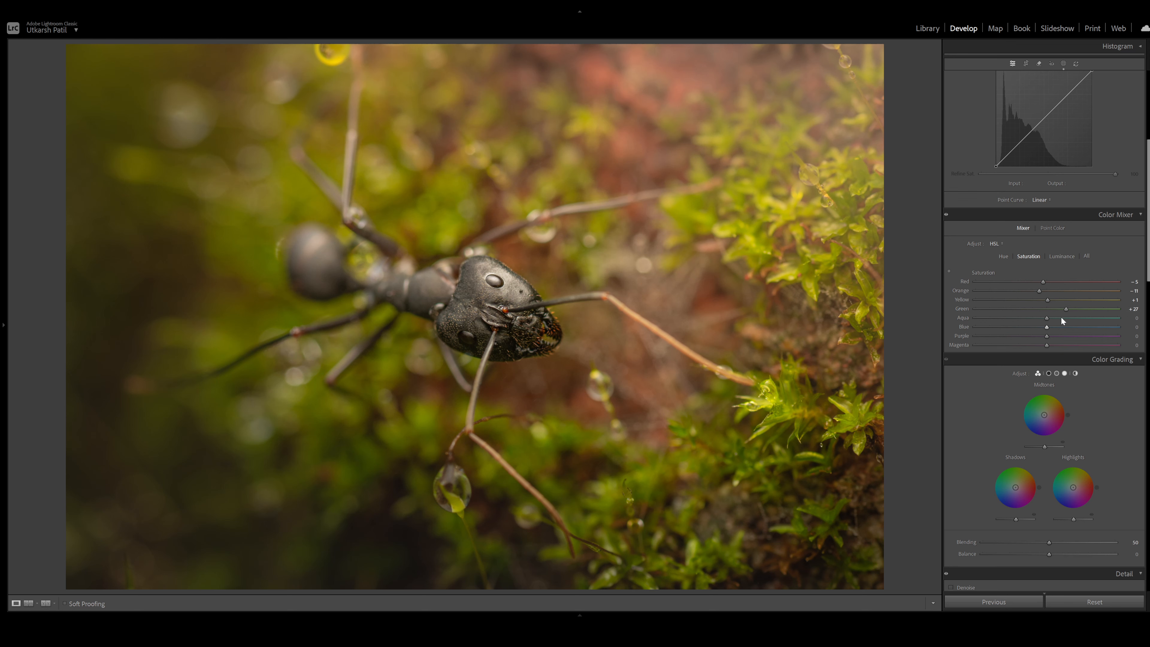
Add highlight, midtone and shadow points to the tone curve and shape them into a gentle S-curve.
{"action": "scroll", "coordinate": [1059, 272], "scroll_direction": "up", "scroll_amount": 6}
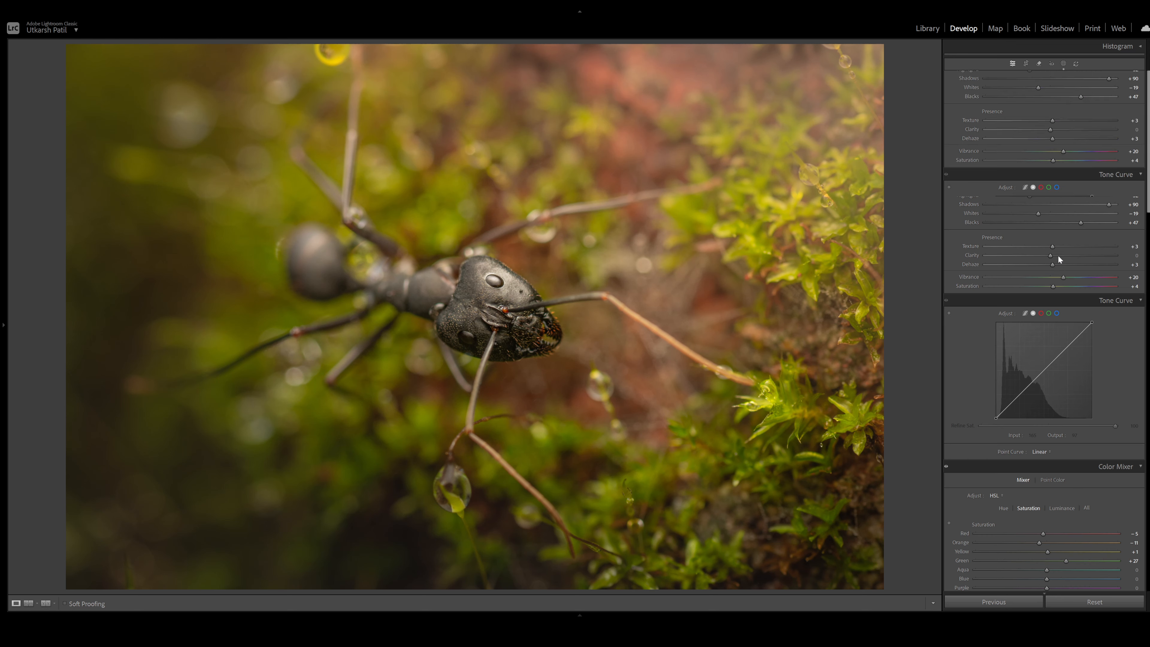
{"action": "left_click", "coordinate": [1069, 345]}
{"action": "left_click", "coordinate": [1043, 370]}
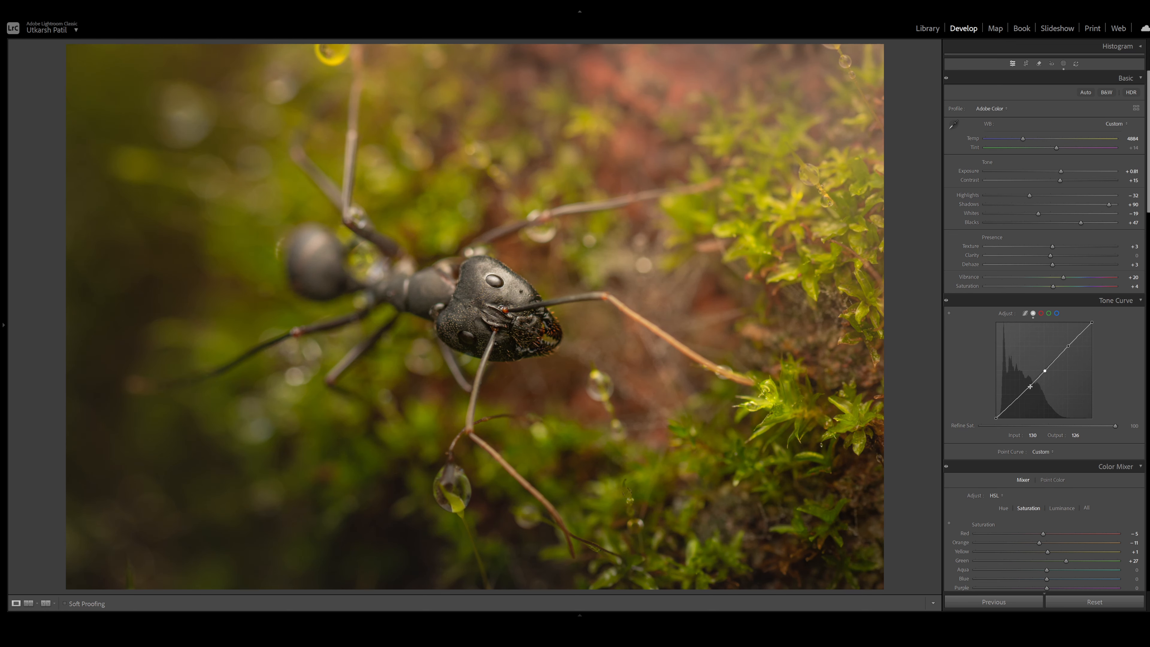
{"action": "left_click", "coordinate": [1021, 396]}
{"action": "left_click_drag", "start_coordinate": [1022, 396], "coordinate": [1022, 398]}
{"action": "left_click_drag", "start_coordinate": [1068, 346], "coordinate": [1068, 345]}
Fine-tune the upper part of the tone curve and lift its black point to an output of 18 for faded blacks.
{"action": "left_click_drag", "start_coordinate": [1092, 322], "coordinate": [1093, 328]}
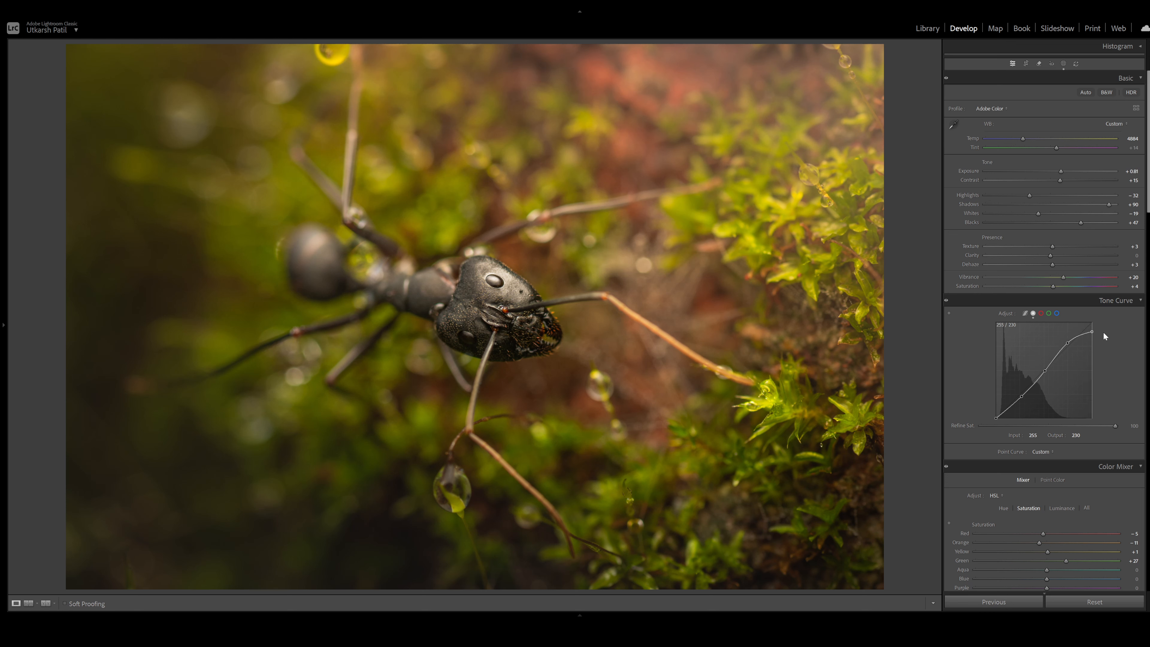
{"action": "left_click_drag", "start_coordinate": [1069, 344], "coordinate": [1067, 345]}
{"action": "left_click_drag", "start_coordinate": [997, 418], "coordinate": [980, 411]}
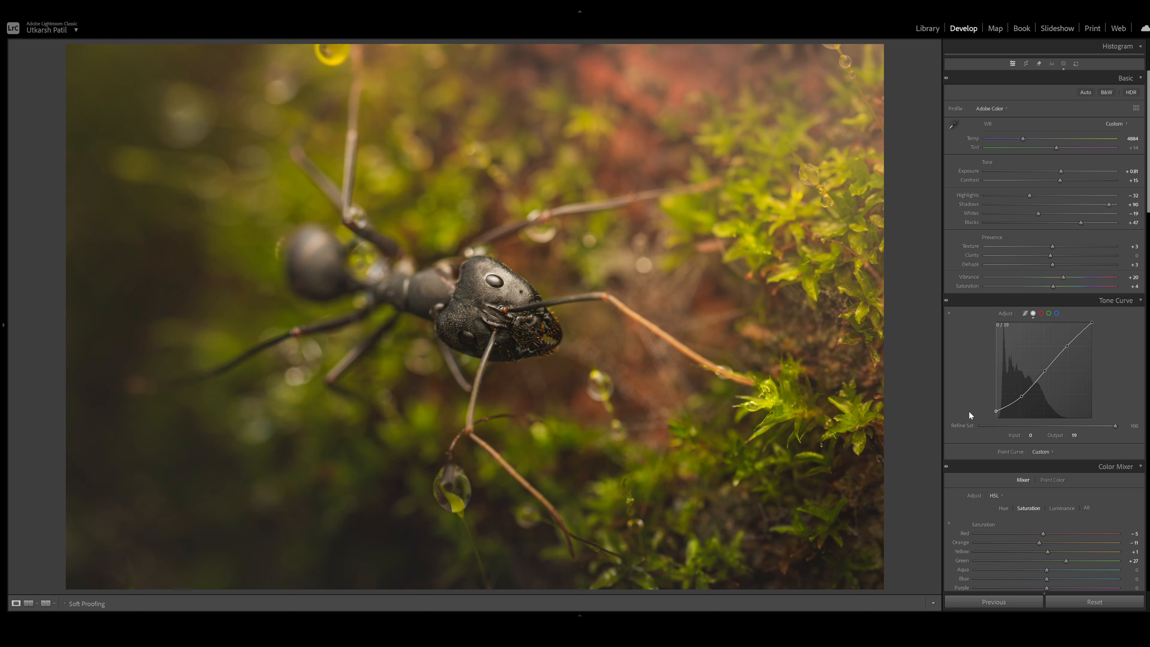
{"action": "left_click_drag", "start_coordinate": [970, 412], "coordinate": [969, 412]}
Inspect the ant's head up close, compare the photo before and after side by side, and return to the single-photo view.
{"action": "left_click", "coordinate": [499, 329]}
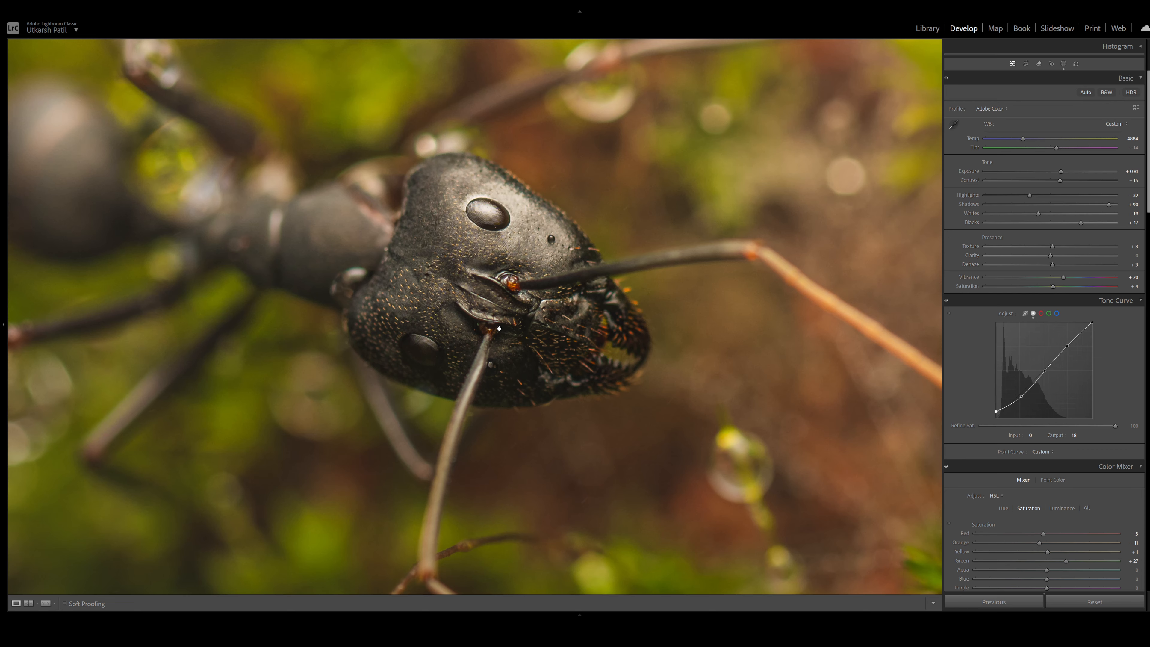
{"action": "left_click", "coordinate": [499, 329]}
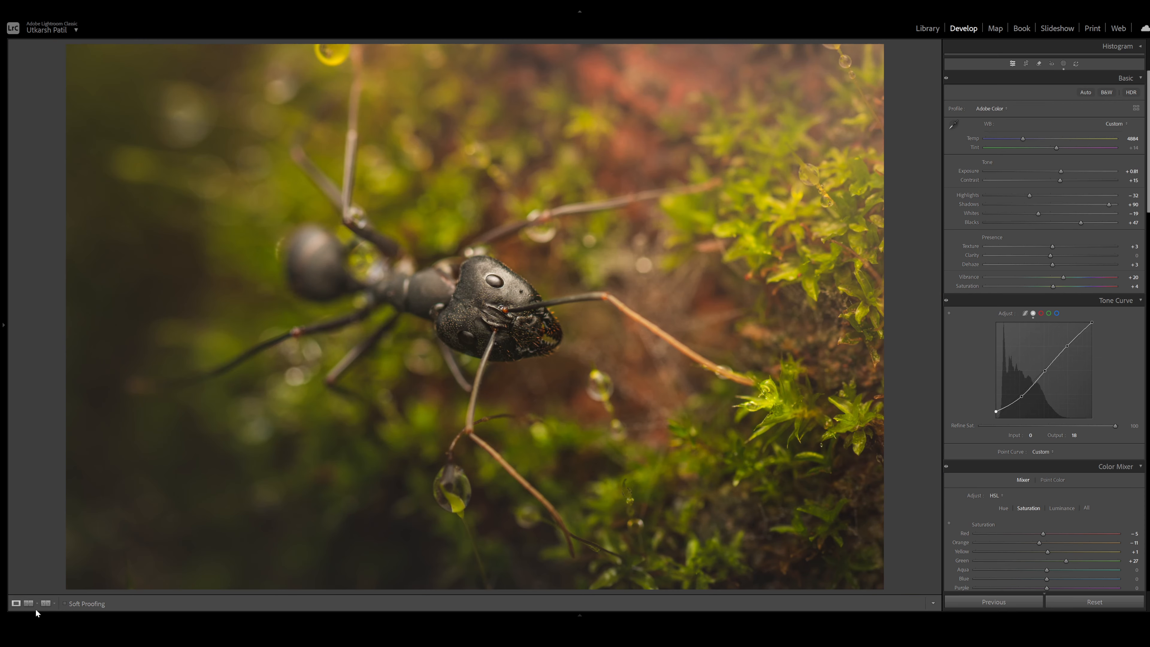
{"action": "left_click", "coordinate": [46, 603]}
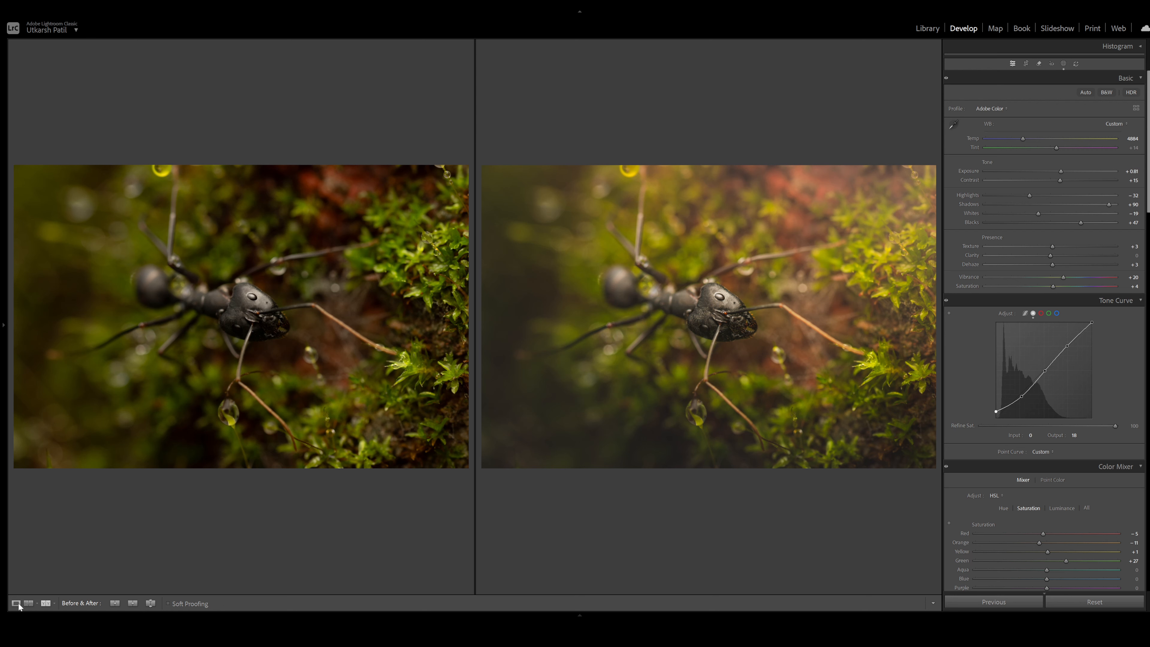
{"action": "left_click", "coordinate": [232, 320]}
{"action": "left_click_drag", "start_coordinate": [367, 346], "coordinate": [225, 306]}
{"action": "left_click", "coordinate": [225, 306]}
{"action": "left_click", "coordinate": [15, 603]}
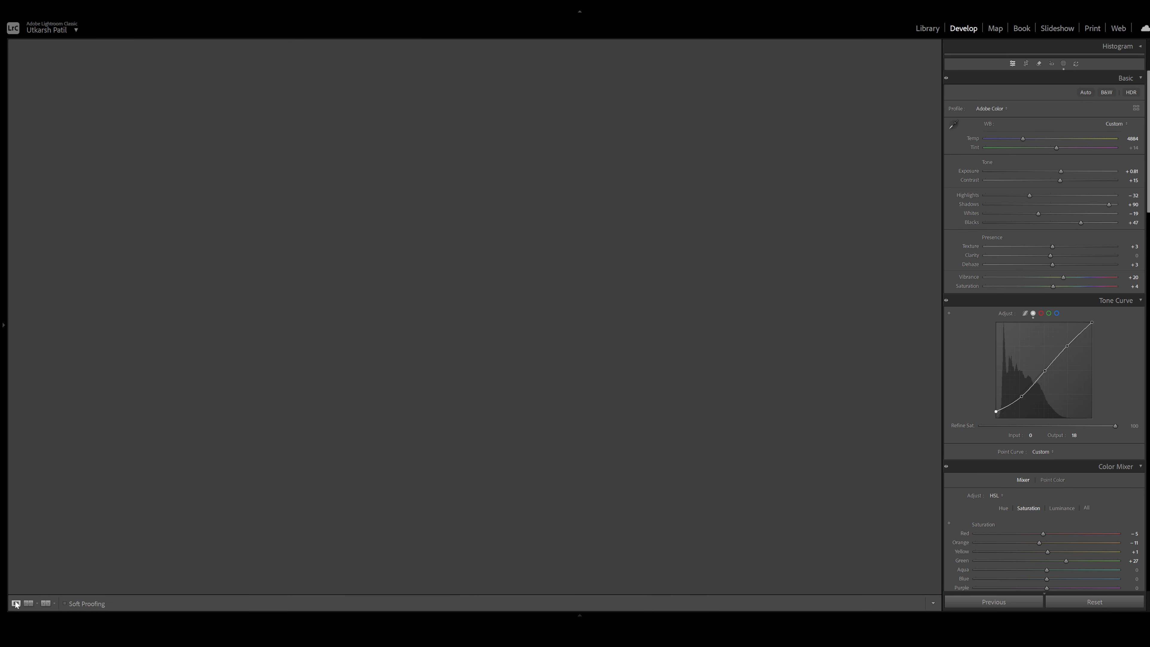